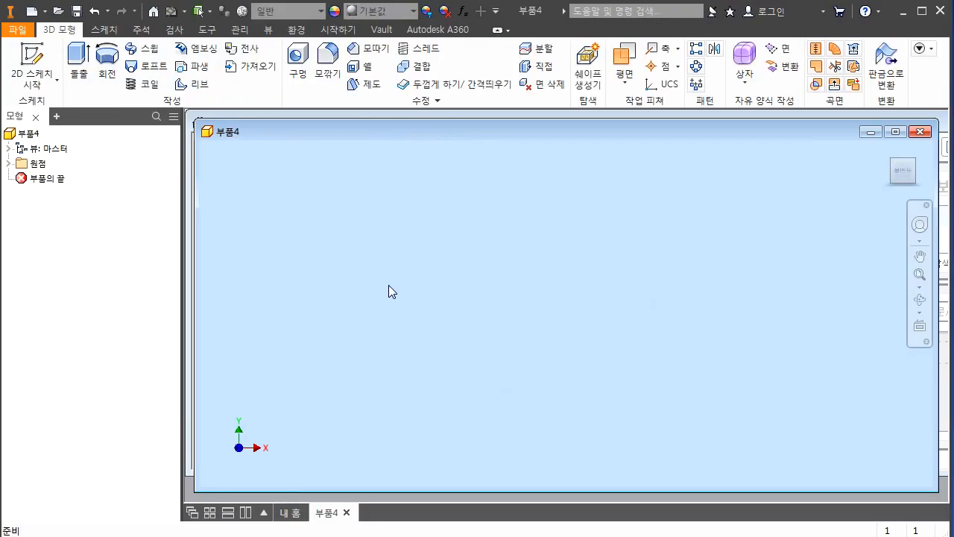
# Step: Start a new 2D sketch on the XY origin plane
pyautogui.click(48, 86)
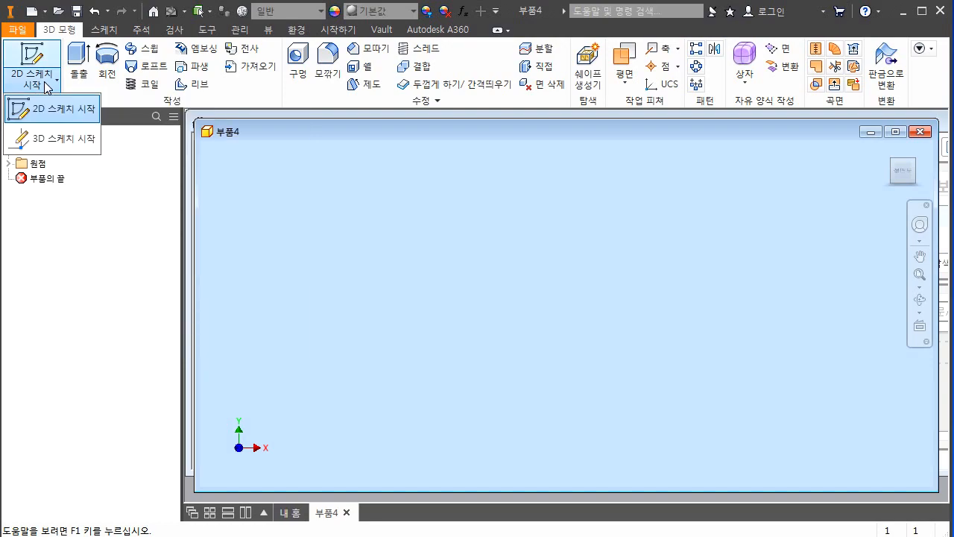
pyautogui.click(75, 121)
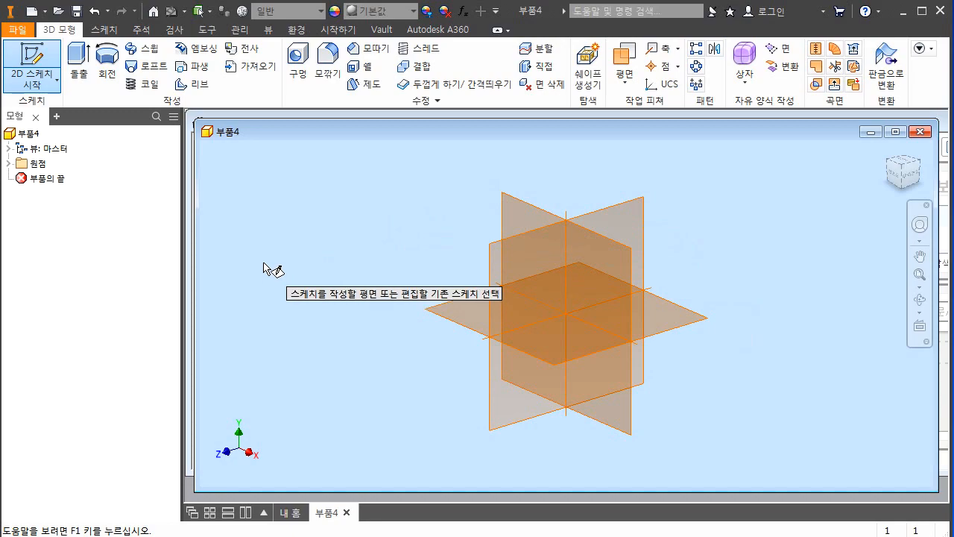
pyautogui.click(532, 214)
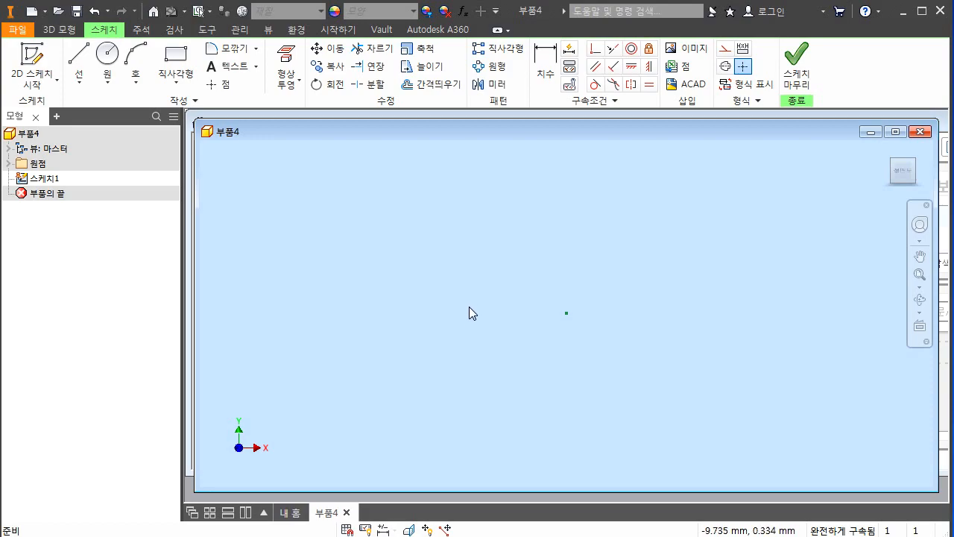
pyautogui.click(78, 60)
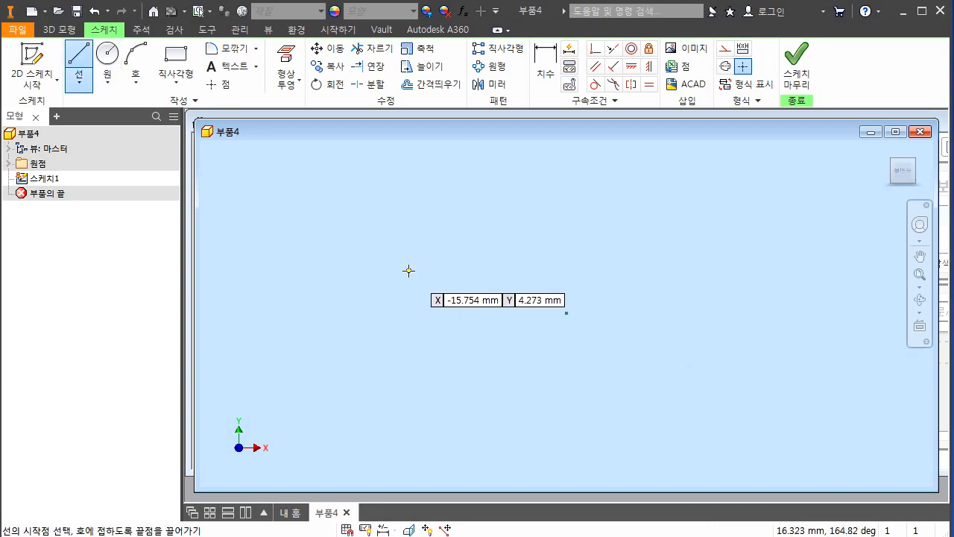
pyautogui.press('Escape')
pyautogui.moveTo(563, 326)
pyautogui.mouseDown()
pyautogui.moveTo(560, 311)
pyautogui.moveTo(574, 343)
pyautogui.moveTo(616, 333)
pyautogui.moveTo(617, 343)
pyautogui.mouseUp()
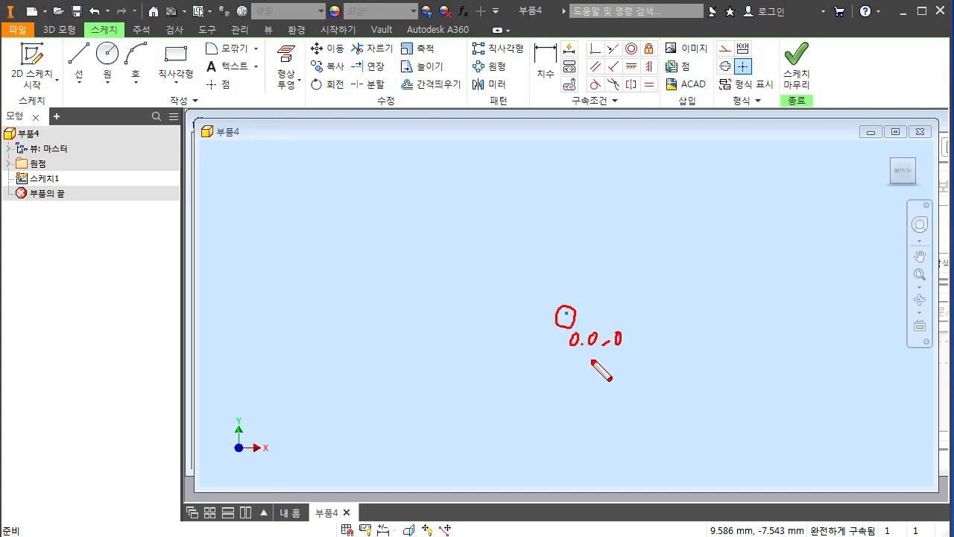
pyautogui.moveTo(560, 325)
pyautogui.mouseDown()
pyautogui.moveTo(576, 314)
pyautogui.moveTo(557, 316)
pyautogui.mouseUp()
pyautogui.moveTo(578, 311); pyautogui.dragTo(593, 307)
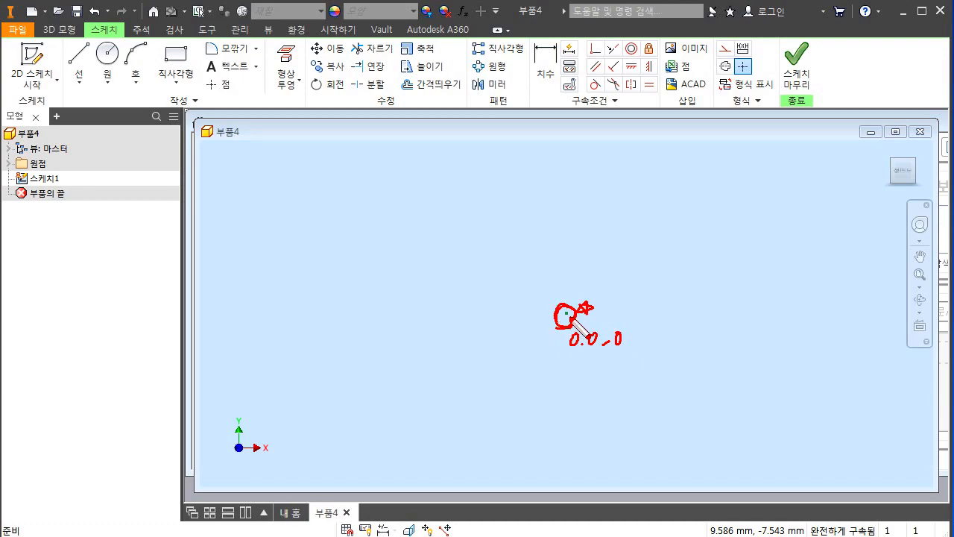
pyautogui.press('Escape')
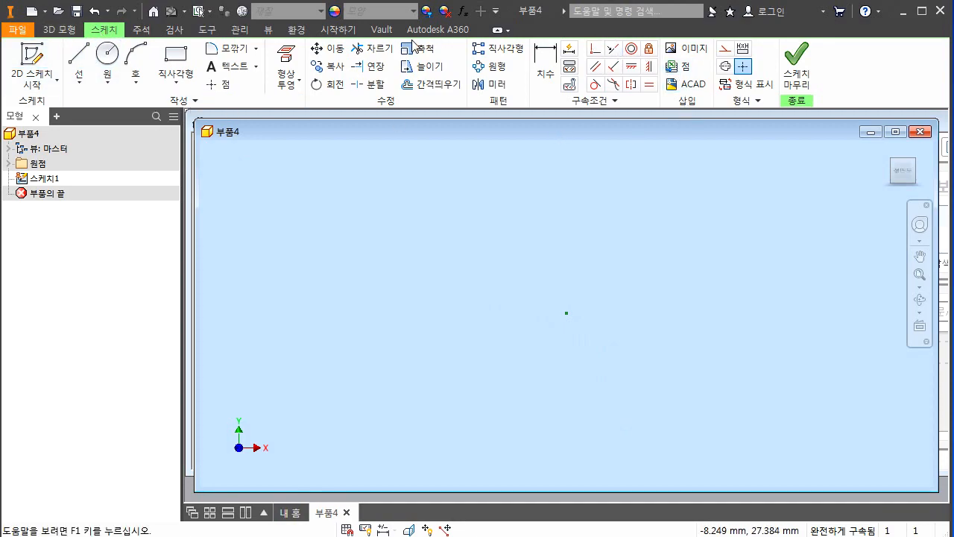
# Step: Sketch a single slanted line rising to the right, in open space to the upper left of the origin
pyautogui.click(84, 69)
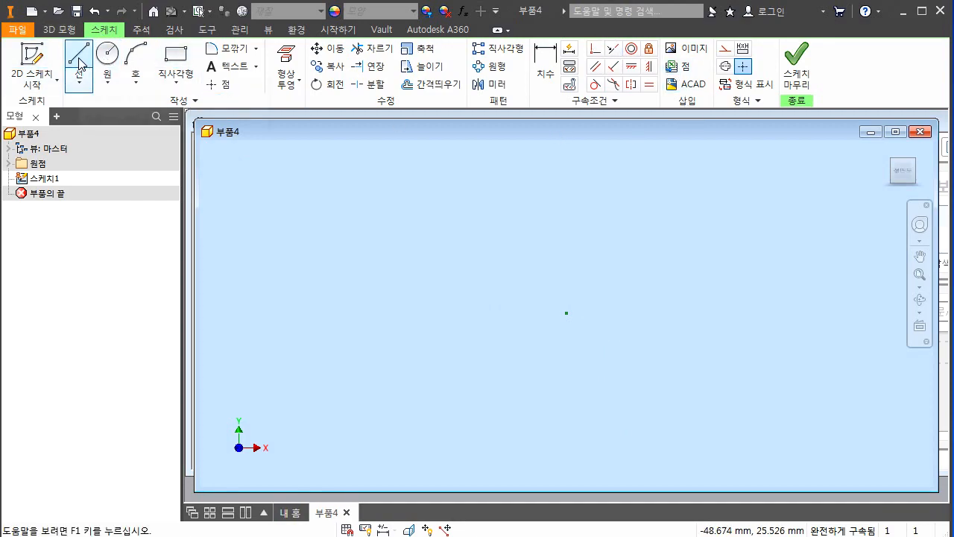
pyautogui.click(81, 63)
pyautogui.click(399, 306)
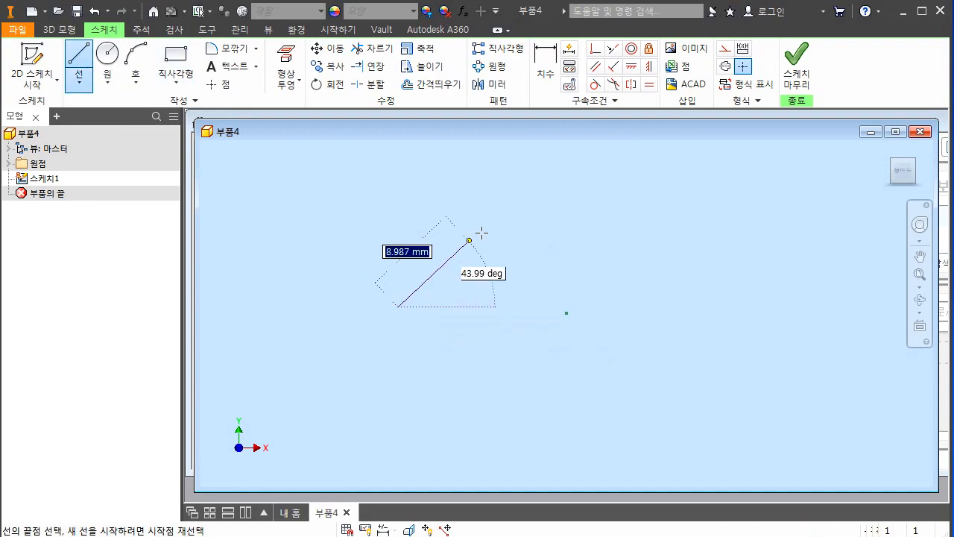
pyautogui.click(504, 217)
pyautogui.press('Escape')
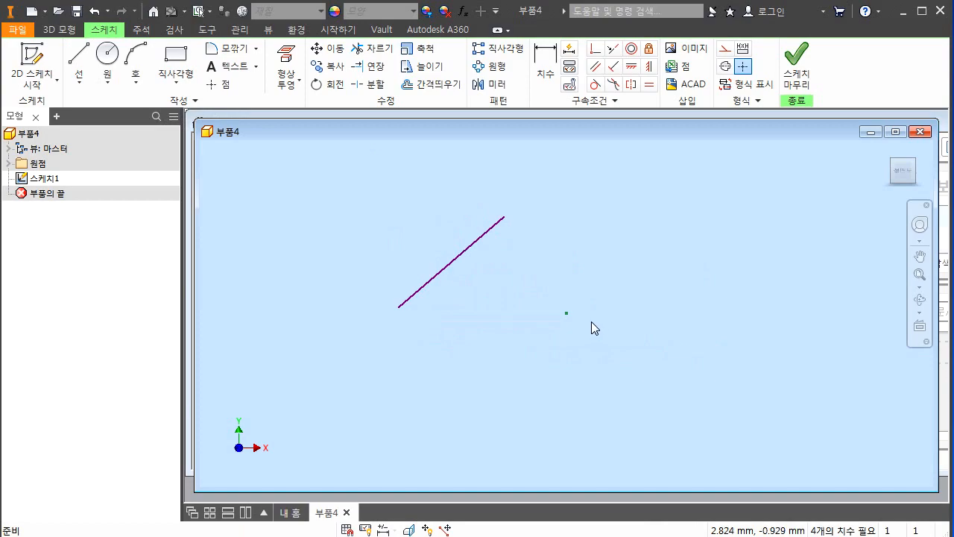
pyautogui.hotkey('ctrl', 'shift', 'd')
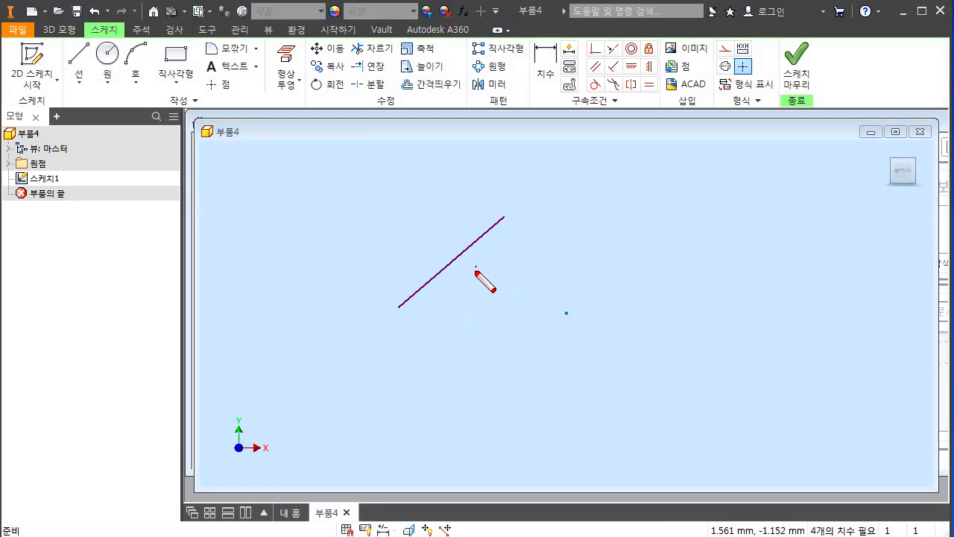
pyautogui.moveTo(483, 252)
pyautogui.mouseDown()
pyautogui.moveTo(453, 210)
pyautogui.moveTo(456, 218)
pyautogui.moveTo(462, 210)
pyautogui.mouseUp()
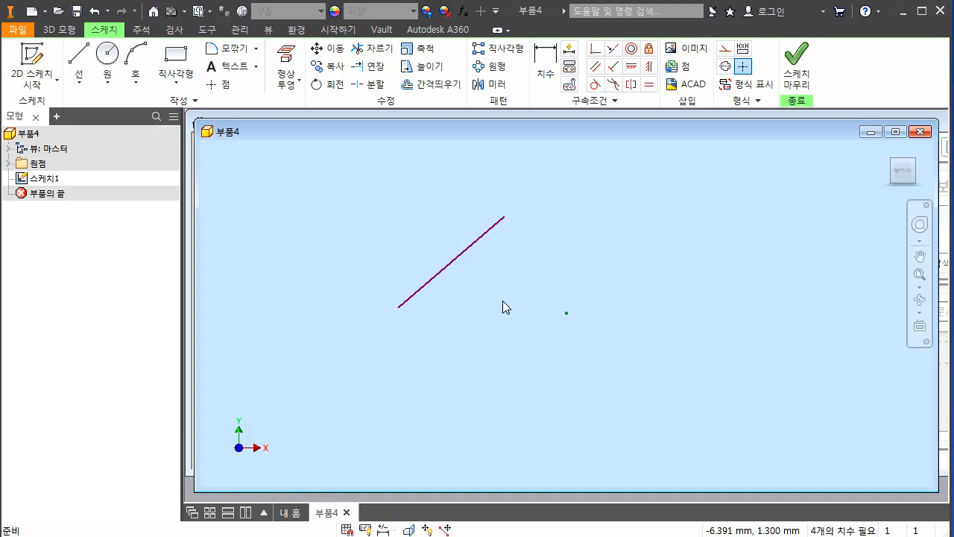
pyautogui.hotkey('ctrl', '2')
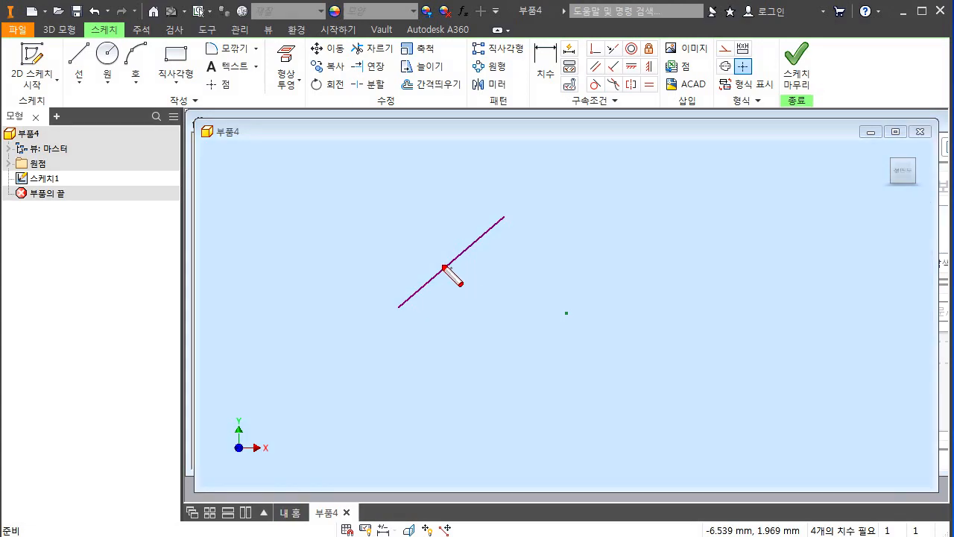
pyautogui.moveTo(375, 279); pyautogui.dragTo(403, 300)
pyautogui.moveTo(486, 199); pyautogui.dragTo(498, 210)
pyautogui.moveTo(390, 282)
pyautogui.mouseDown()
pyautogui.moveTo(498, 208)
pyautogui.moveTo(406, 278)
pyautogui.mouseUp()
pyautogui.moveTo(416, 238)
pyautogui.mouseDown()
pyautogui.moveTo(416, 249)
pyautogui.moveTo(429, 244)
pyautogui.moveTo(420, 247)
pyautogui.mouseUp()
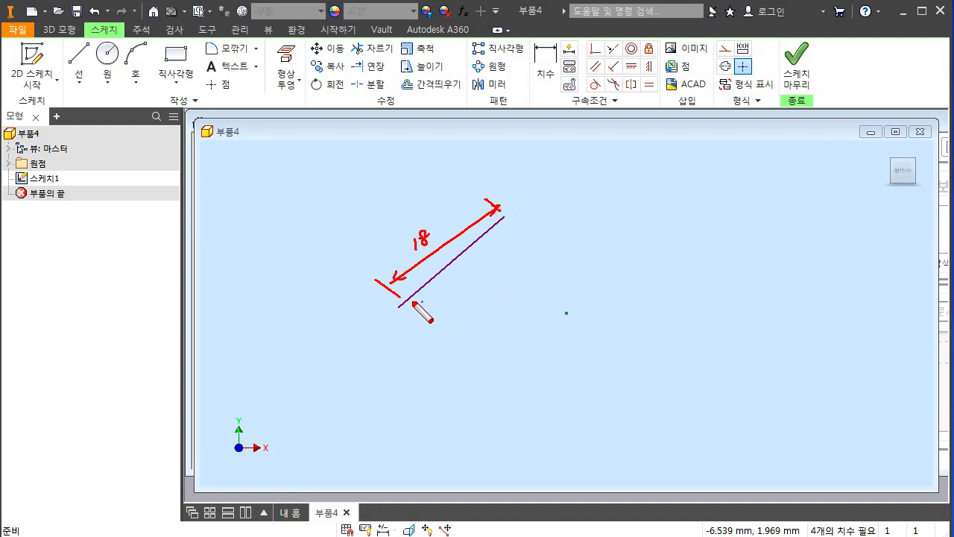
pyautogui.moveTo(427, 286)
pyautogui.mouseDown()
pyautogui.moveTo(432, 300)
pyautogui.moveTo(477, 306)
pyautogui.moveTo(476, 293)
pyautogui.mouseUp()
pyautogui.moveTo(471, 286)
pyautogui.mouseDown()
pyautogui.moveTo(472, 297)
pyautogui.moveTo(482, 292)
pyautogui.moveTo(475, 296)
pyautogui.mouseUp()
pyautogui.moveTo(476, 285); pyautogui.dragTo(485, 276)
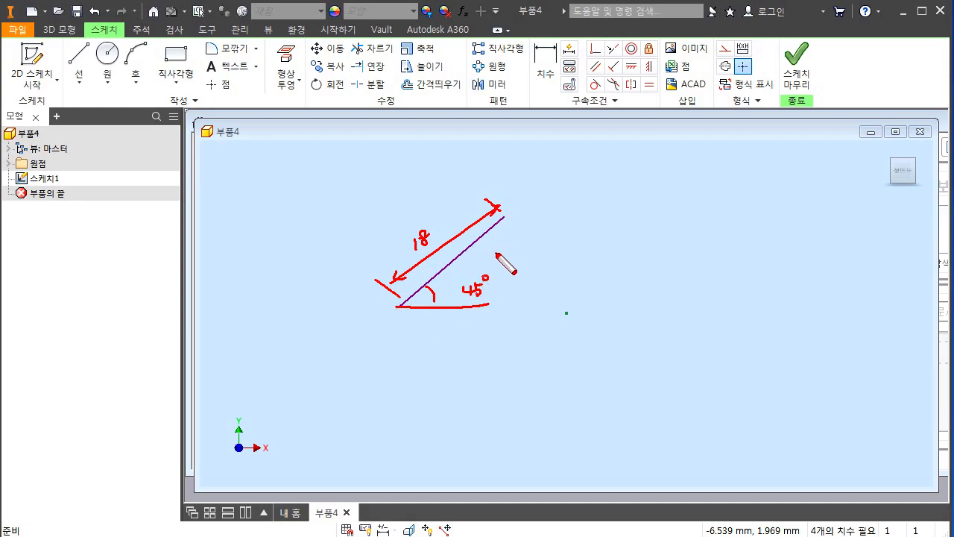
pyautogui.moveTo(401, 311); pyautogui.dragTo(395, 343)
pyautogui.moveTo(566, 320); pyautogui.dragTo(566, 340)
pyautogui.moveTo(448, 335)
pyautogui.mouseDown()
pyautogui.moveTo(462, 346)
pyautogui.moveTo(563, 331)
pyautogui.mouseUp()
pyautogui.moveTo(436, 337)
pyautogui.mouseDown()
pyautogui.moveTo(398, 338)
pyautogui.moveTo(408, 343)
pyautogui.mouseUp()
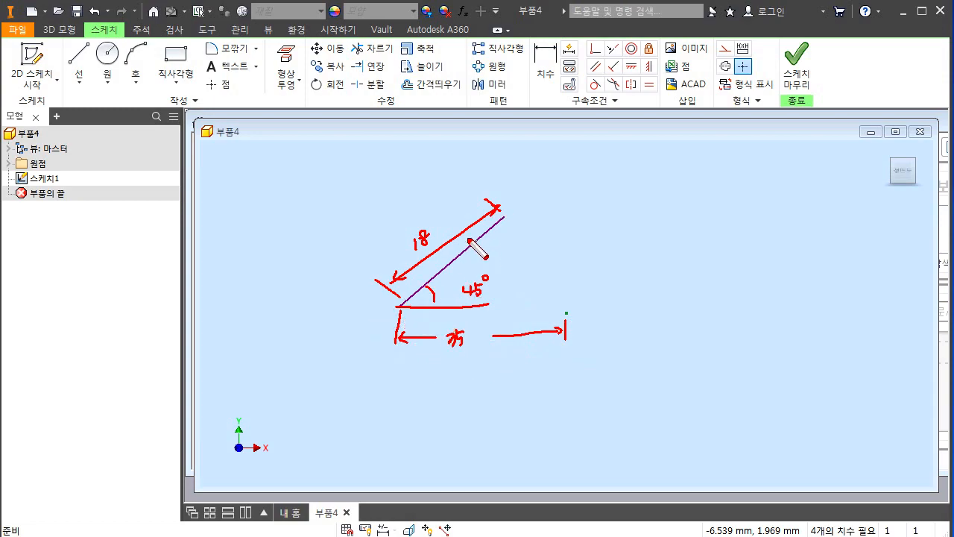
pyautogui.press('Escape')
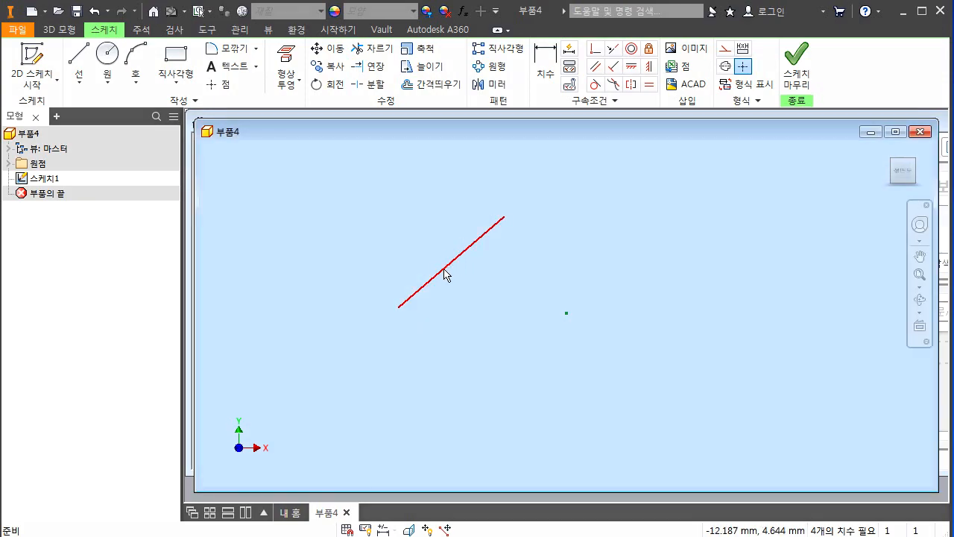
# Step: Delete the slanted line, including both of its endpoints, from the sketch
pyautogui.moveTo(357, 187)
pyautogui.mouseDown()
pyautogui.moveTo(387, 255)
pyautogui.moveTo(535, 366)
pyautogui.mouseUp()
pyautogui.moveTo(345, 178); pyautogui.dragTo(527, 348)
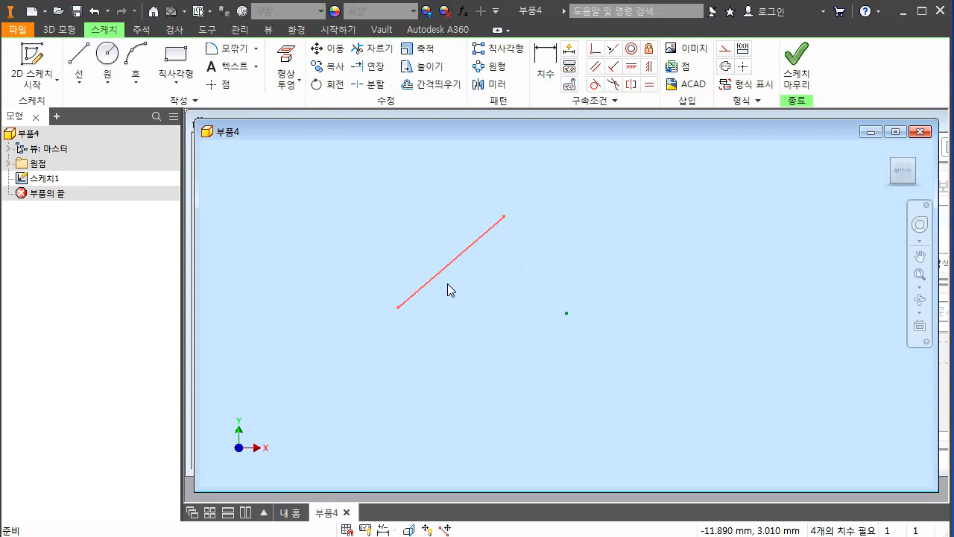
pyautogui.press('Delete')
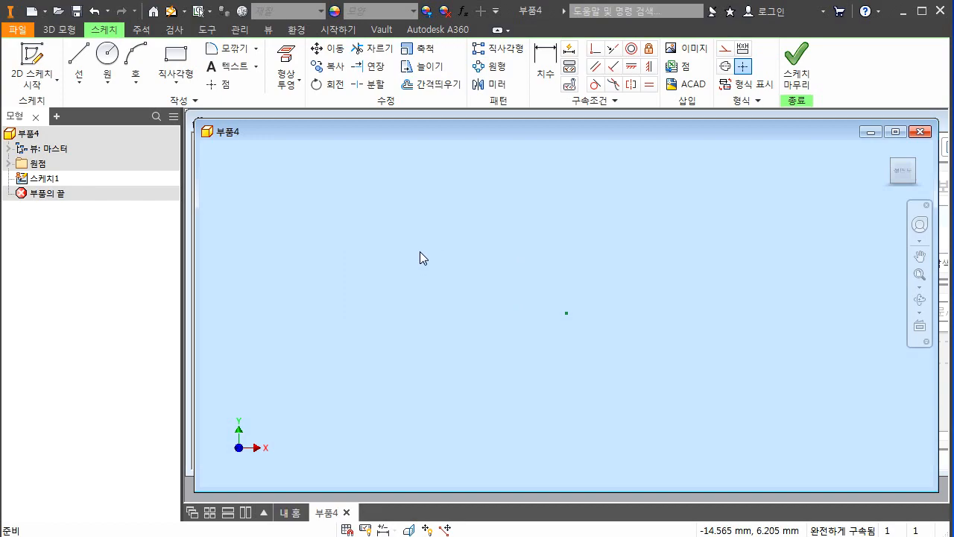
pyautogui.click(79, 60)
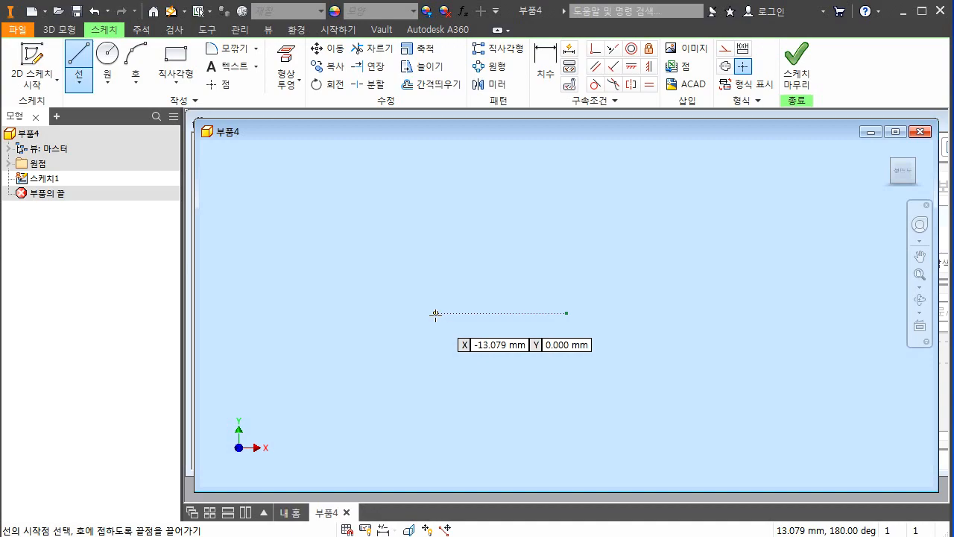
pyautogui.hotkey('ctrl', 'shift', 'd')
pyautogui.moveTo(569, 312)
pyautogui.mouseDown()
pyautogui.moveTo(405, 314)
pyautogui.moveTo(549, 208)
pyautogui.mouseUp()
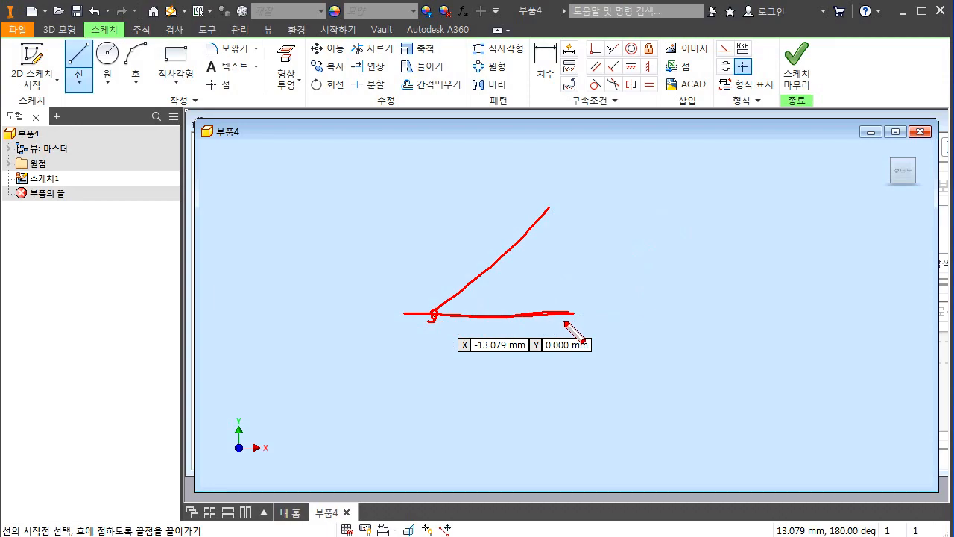
pyautogui.press('Escape')
pyautogui.click(76, 50)
pyautogui.click(567, 313)
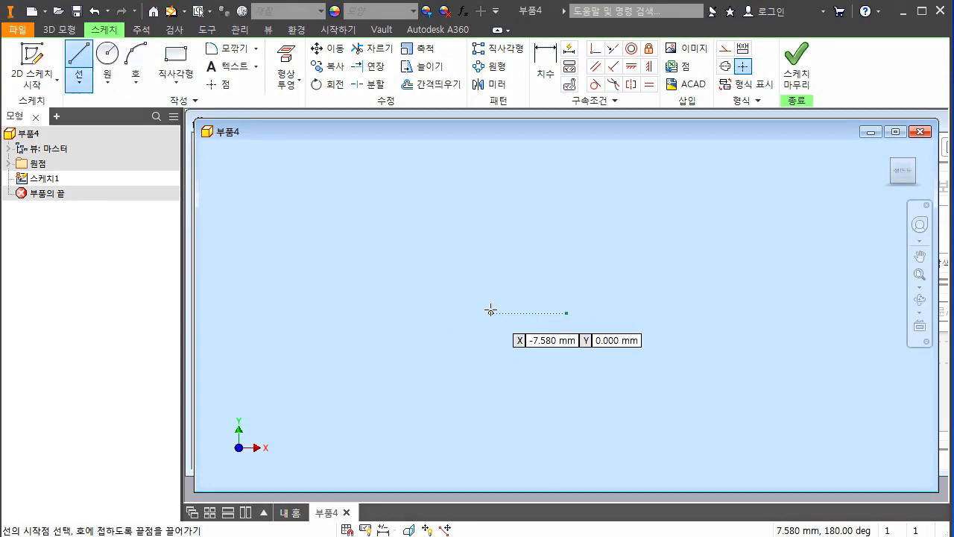
pyautogui.click(417, 313)
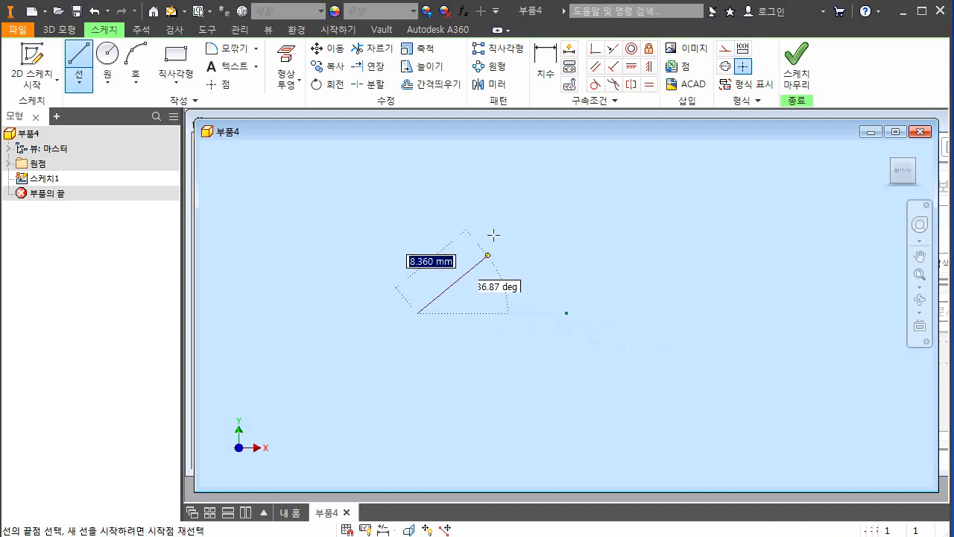
pyautogui.press('Escape')
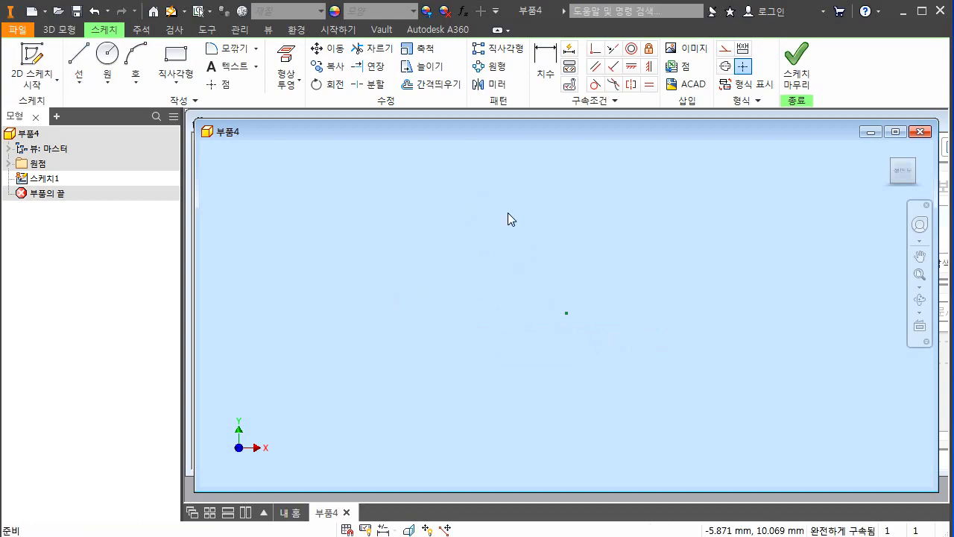
# Step: Sketch a slanted line about 10.8 mm high to the upper left of the origin, starting at a point not aligned with the origin
pyautogui.click(79, 58)
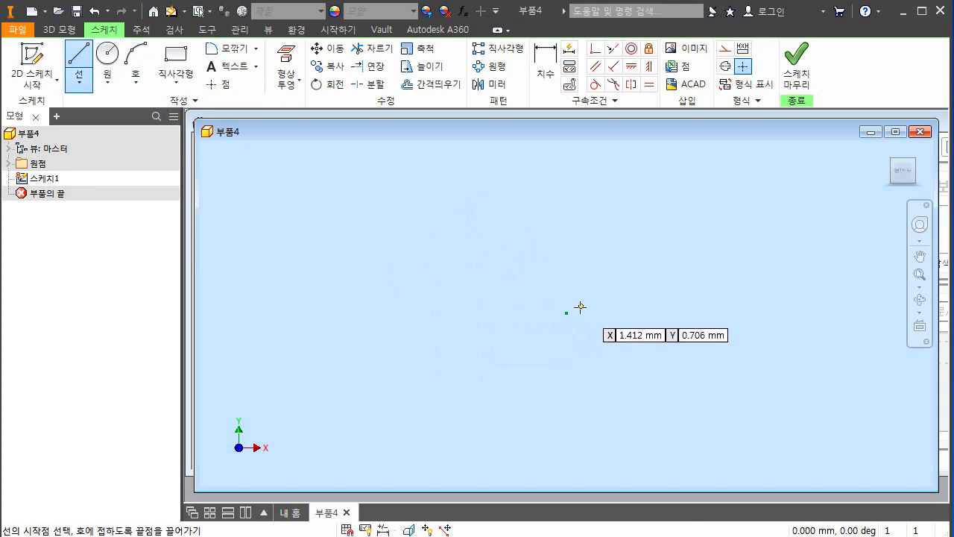
pyautogui.click(428, 295)
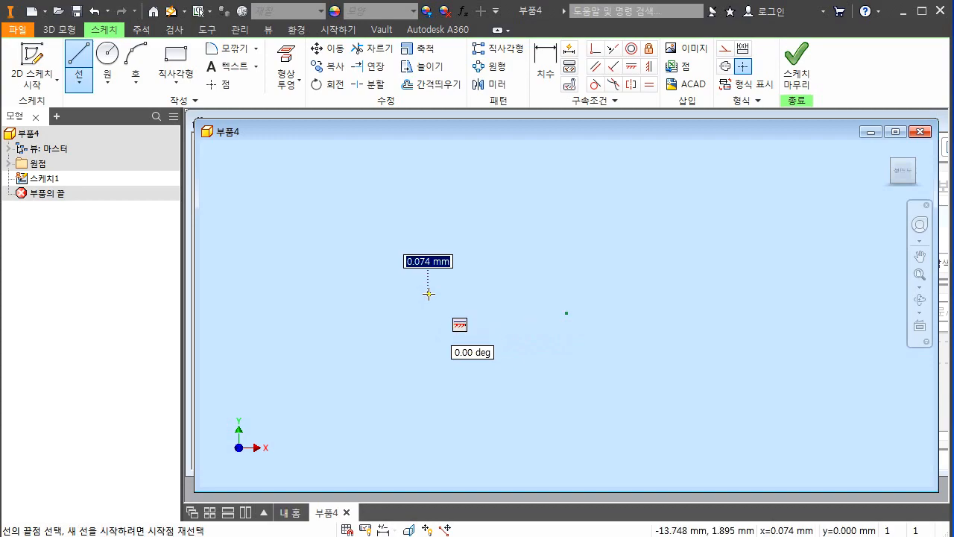
pyautogui.click(518, 186)
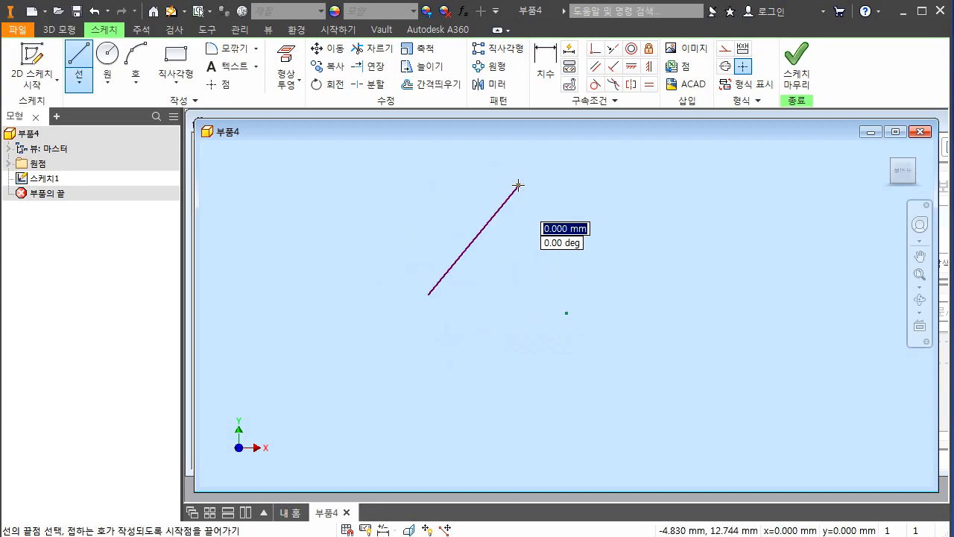
pyautogui.press('Escape')
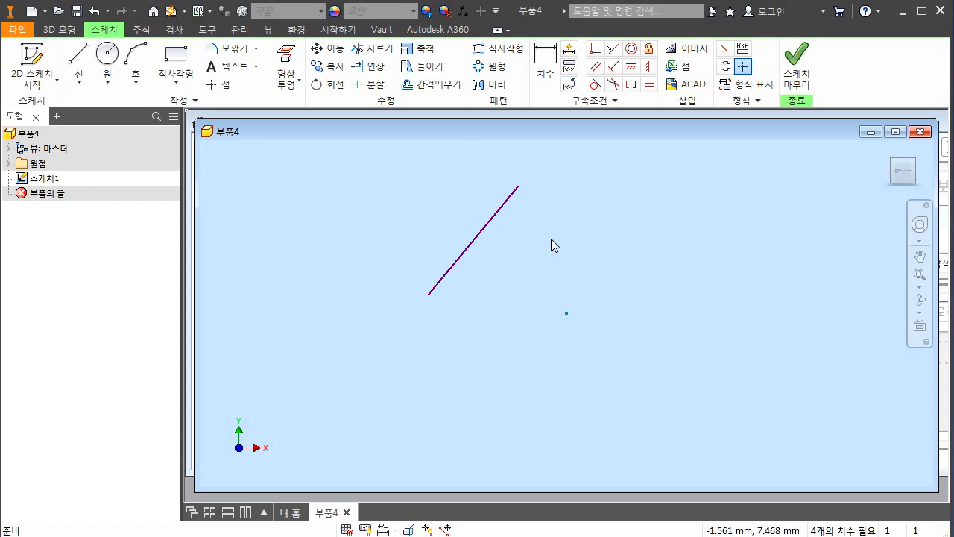
# Step: Add a vertical dimension for the slanted line's height, placed to the left of the line
pyautogui.click(550, 59)
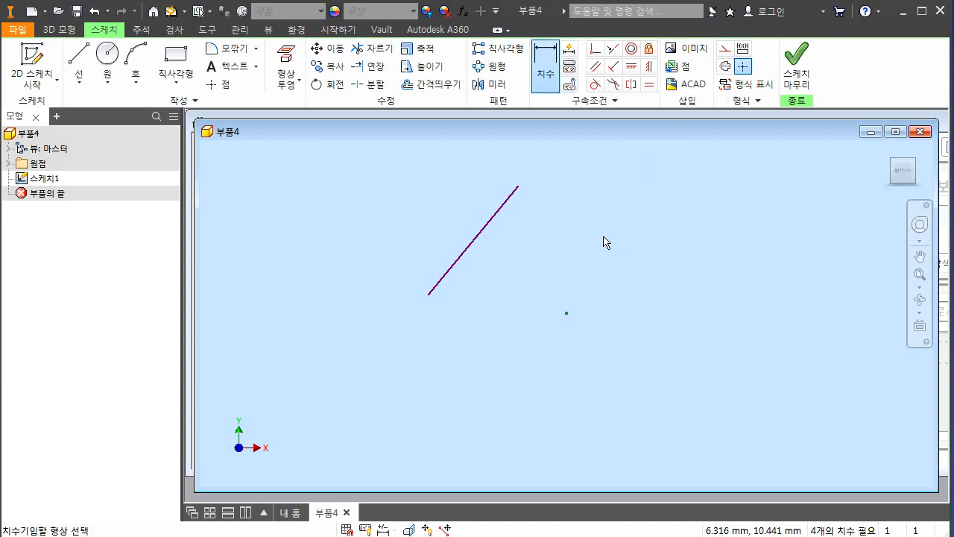
pyautogui.click(466, 257)
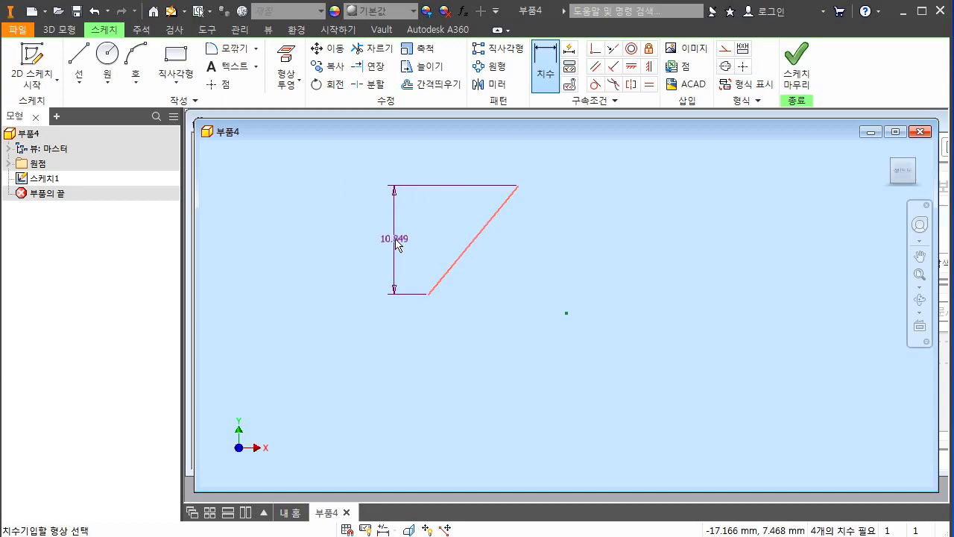
pyautogui.click(401, 248)
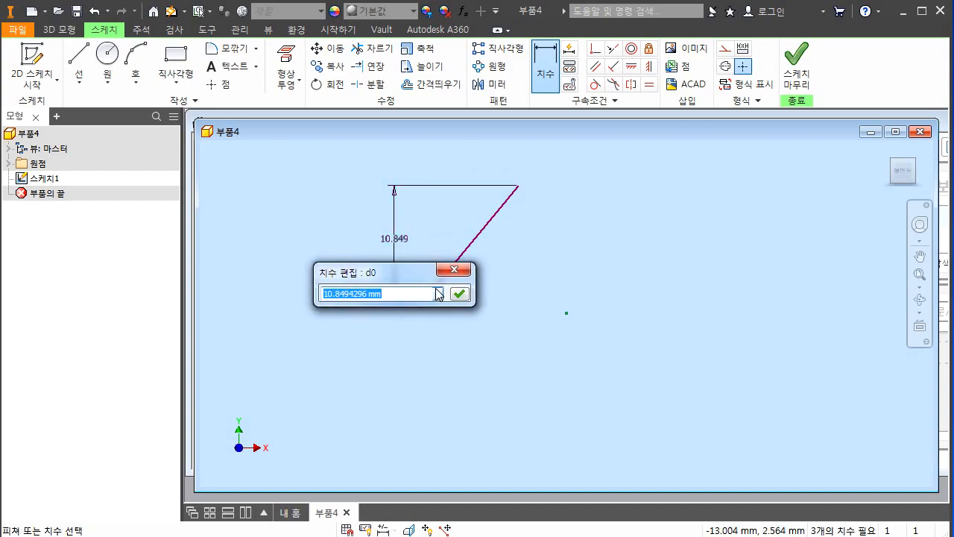
pyautogui.moveTo(432, 270); pyautogui.dragTo(426, 311)
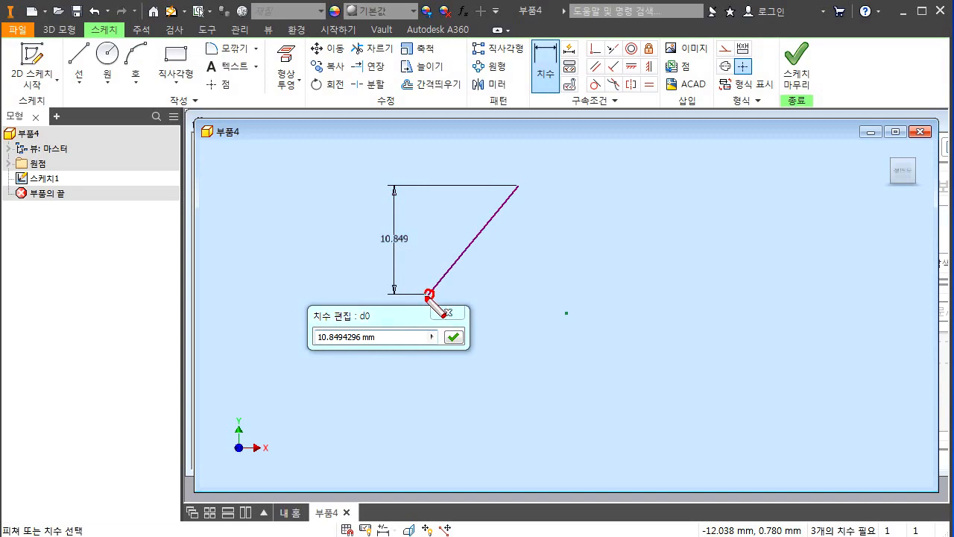
pyautogui.moveTo(512, 191); pyautogui.dragTo(521, 186)
pyautogui.moveTo(373, 293)
pyautogui.mouseDown()
pyautogui.moveTo(431, 297)
pyautogui.moveTo(415, 282)
pyautogui.mouseUp()
pyautogui.moveTo(369, 187); pyautogui.dragTo(415, 187)
pyautogui.moveTo(381, 233)
pyautogui.mouseDown()
pyautogui.moveTo(423, 245)
pyautogui.moveTo(371, 237)
pyautogui.mouseUp()
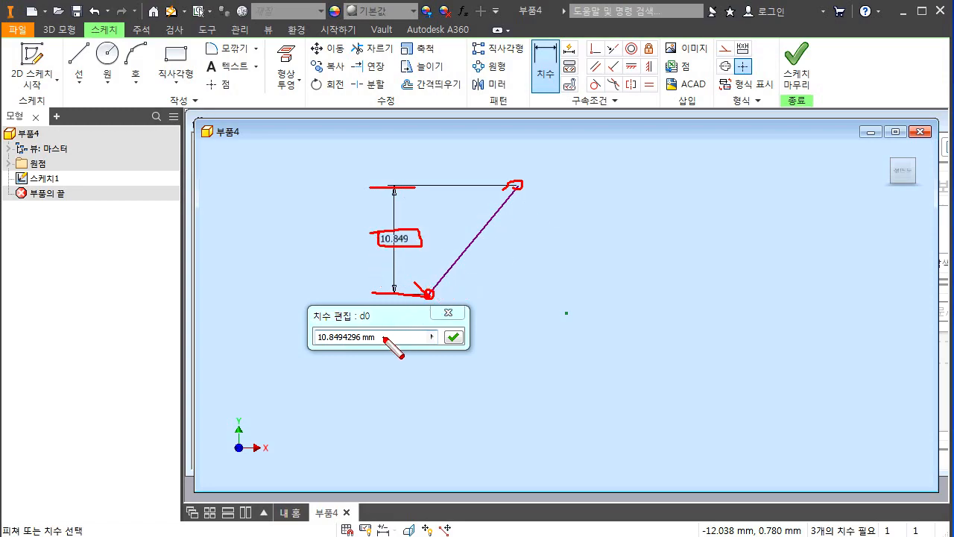
pyautogui.press('Escape')
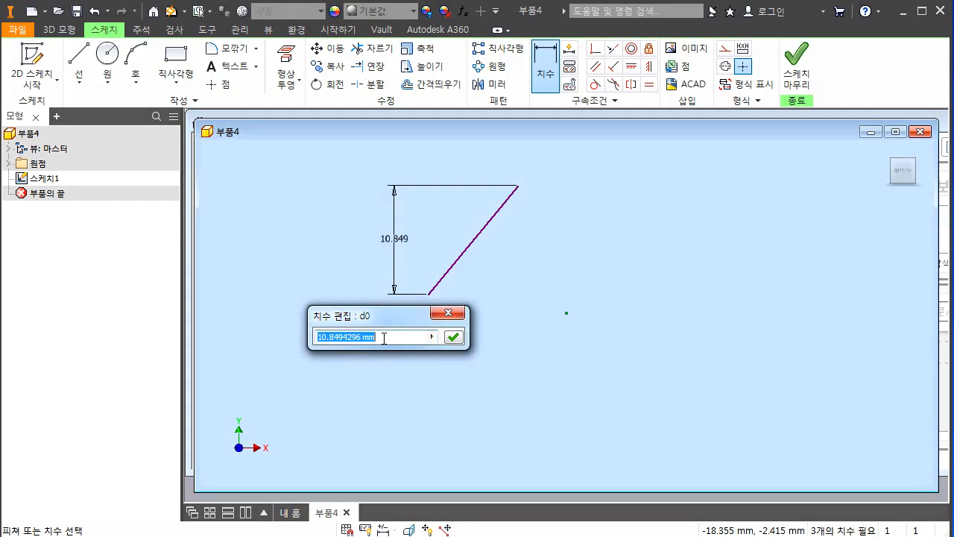
# Step: Set the slanted line's height dimension to 10 mm
pyautogui.write('10')
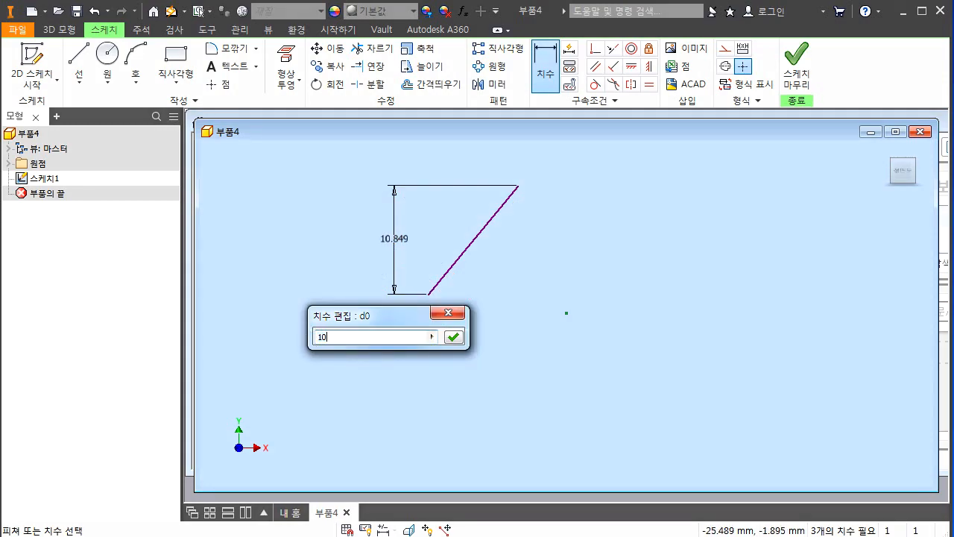
pyautogui.click(453, 338)
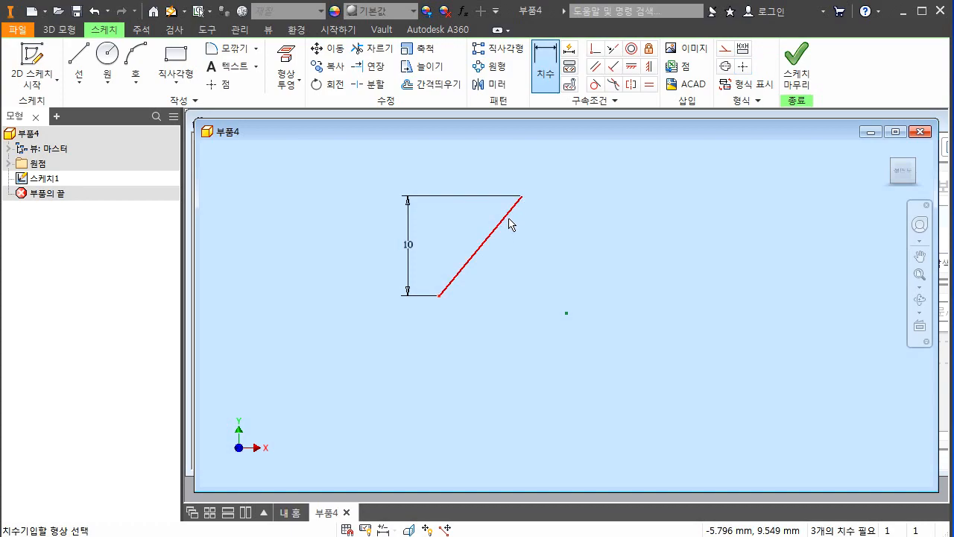
pyautogui.press('Escape')
# Step: Add a horizontal dimension for the slanted line's width, placed above the line, and set it to 10 mm
pyautogui.click(545, 73)
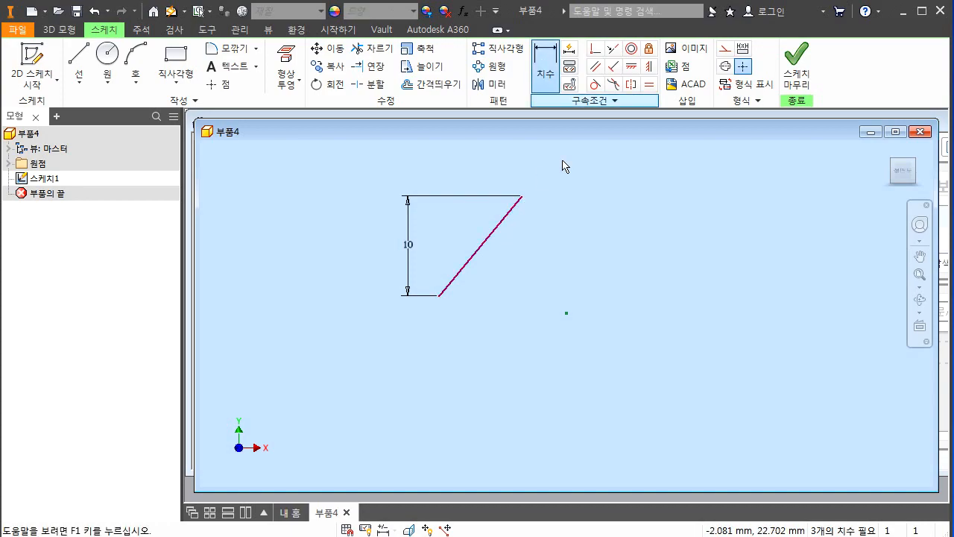
pyautogui.click(471, 266)
pyautogui.click(470, 165)
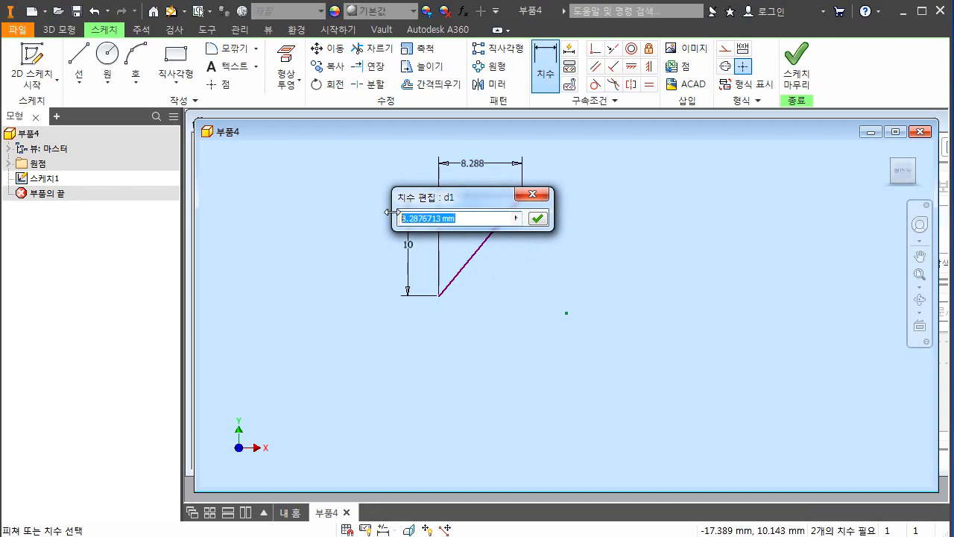
pyautogui.write('10')
pyautogui.press('Return')
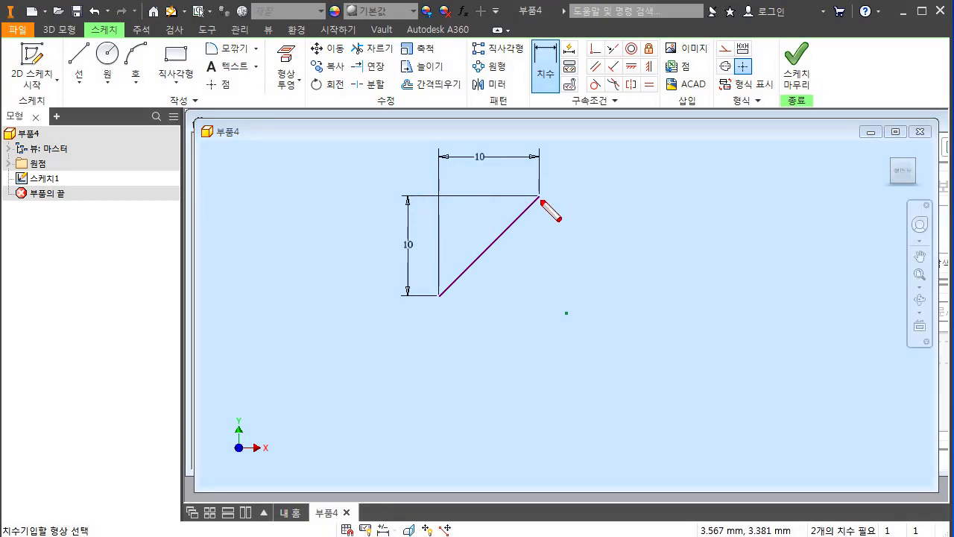
pyautogui.moveTo(418, 266); pyautogui.dragTo(458, 301)
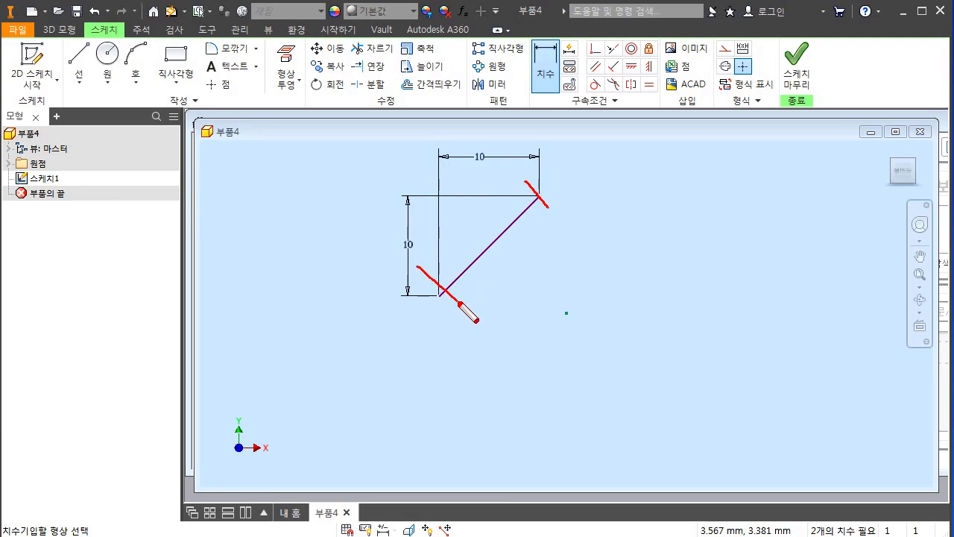
pyautogui.moveTo(427, 269); pyautogui.dragTo(525, 200)
pyautogui.moveTo(463, 218)
pyautogui.mouseDown()
pyautogui.moveTo(469, 226)
pyautogui.moveTo(482, 221)
pyautogui.moveTo(475, 217)
pyautogui.mouseUp()
pyautogui.moveTo(534, 193)
pyautogui.mouseDown()
pyautogui.moveTo(433, 278)
pyautogui.moveTo(518, 222)
pyautogui.moveTo(510, 207)
pyautogui.moveTo(436, 269)
pyautogui.moveTo(450, 263)
pyautogui.mouseUp()
pyautogui.moveTo(489, 215)
pyautogui.mouseDown()
pyautogui.moveTo(458, 214)
pyautogui.moveTo(479, 237)
pyautogui.mouseUp()
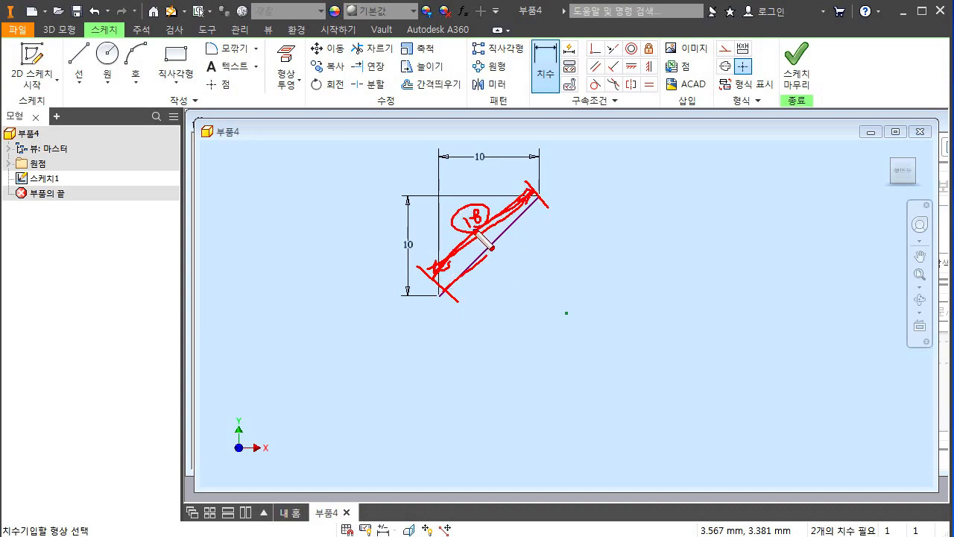
pyautogui.moveTo(487, 152); pyautogui.dragTo(485, 158)
pyautogui.moveTo(412, 258)
pyautogui.mouseDown()
pyautogui.moveTo(407, 236)
pyautogui.moveTo(403, 257)
pyautogui.mouseUp()
pyautogui.moveTo(489, 144); pyautogui.dragTo(470, 167)
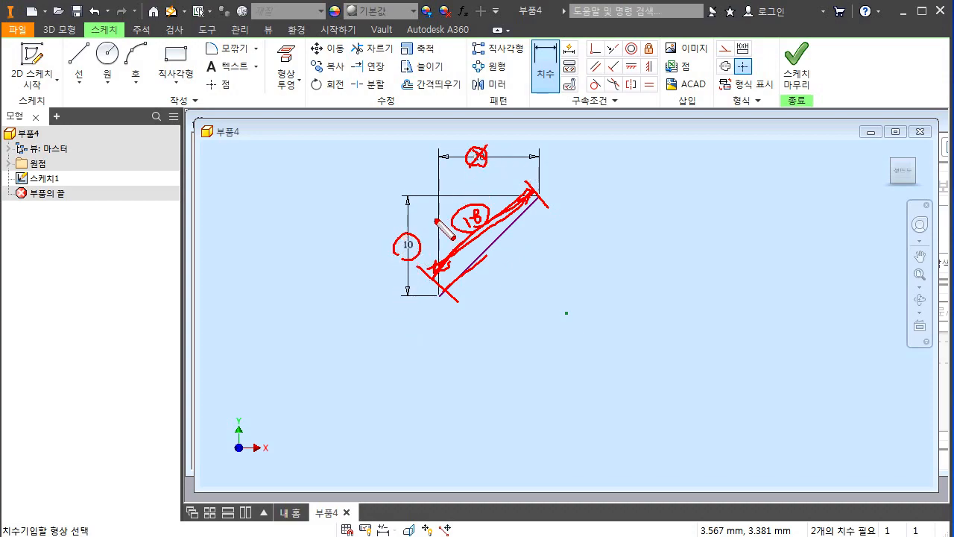
pyautogui.press('Escape')
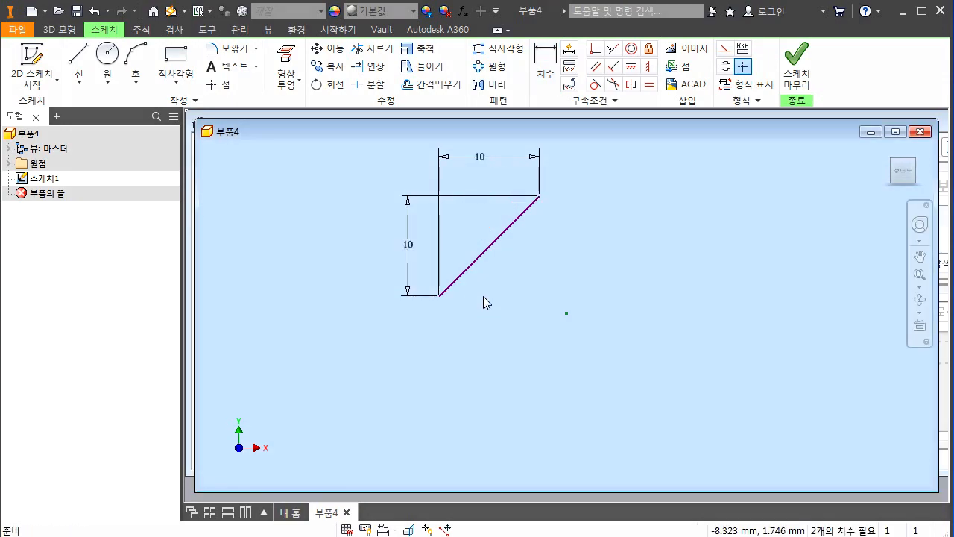
# Step: Delete both the horizontal and the vertical dimension of the slanted line, keeping the line itself
pyautogui.moveTo(455, 203); pyautogui.dragTo(374, 156)
pyautogui.click(476, 219)
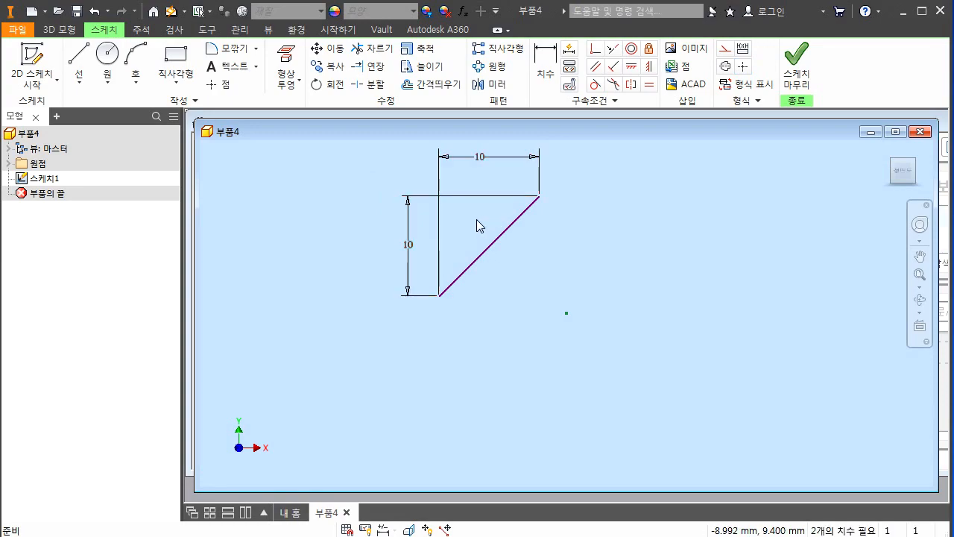
pyautogui.moveTo(478, 230); pyautogui.dragTo(379, 149)
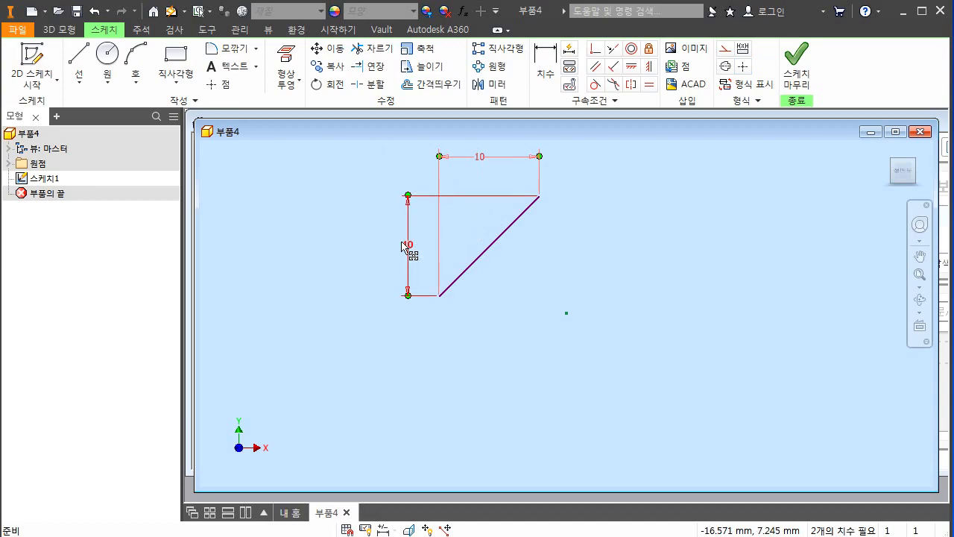
pyautogui.press('Delete')
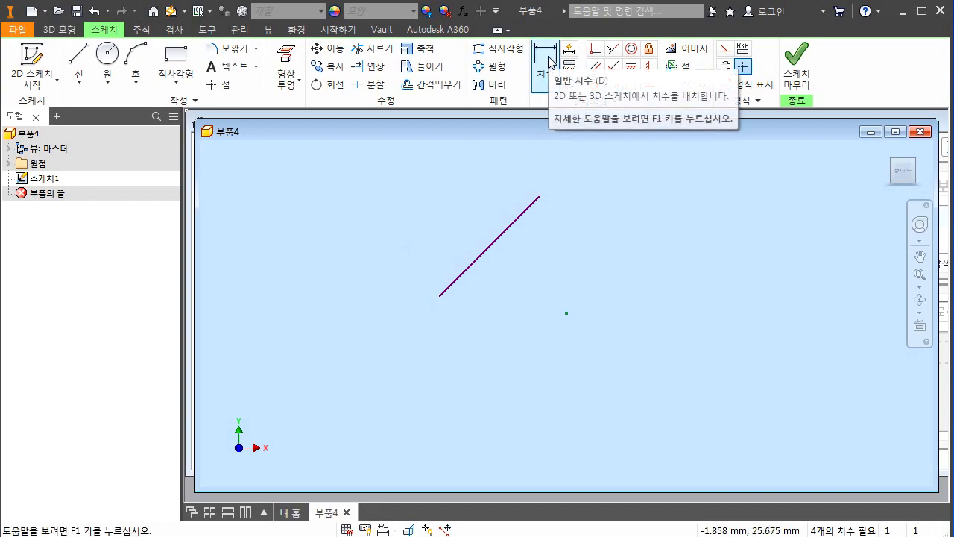
pyautogui.click(549, 62)
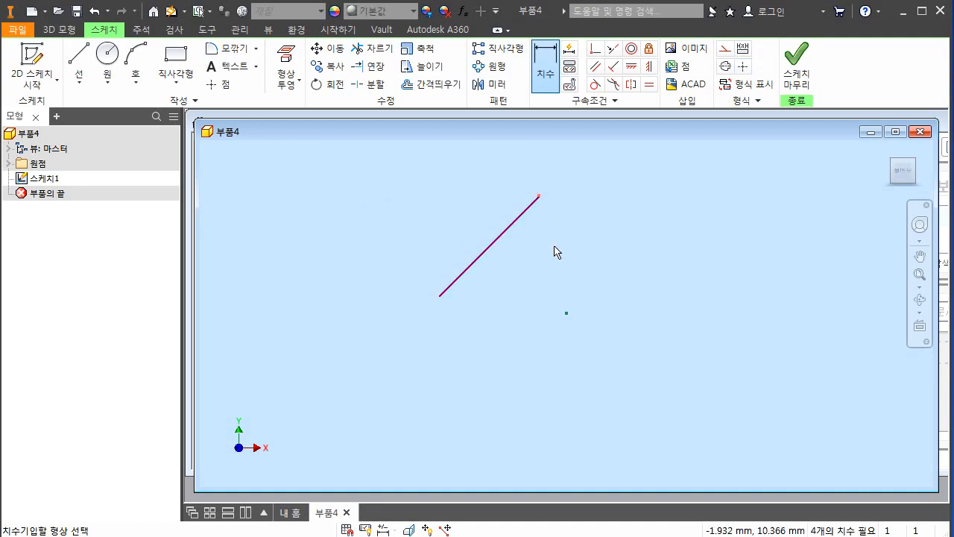
pyautogui.click(440, 299)
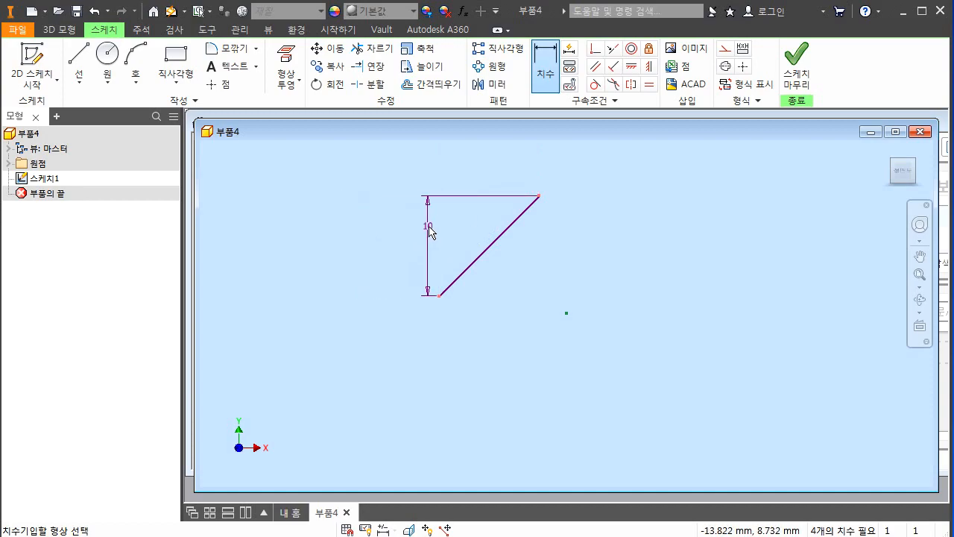
pyautogui.click(418, 241)
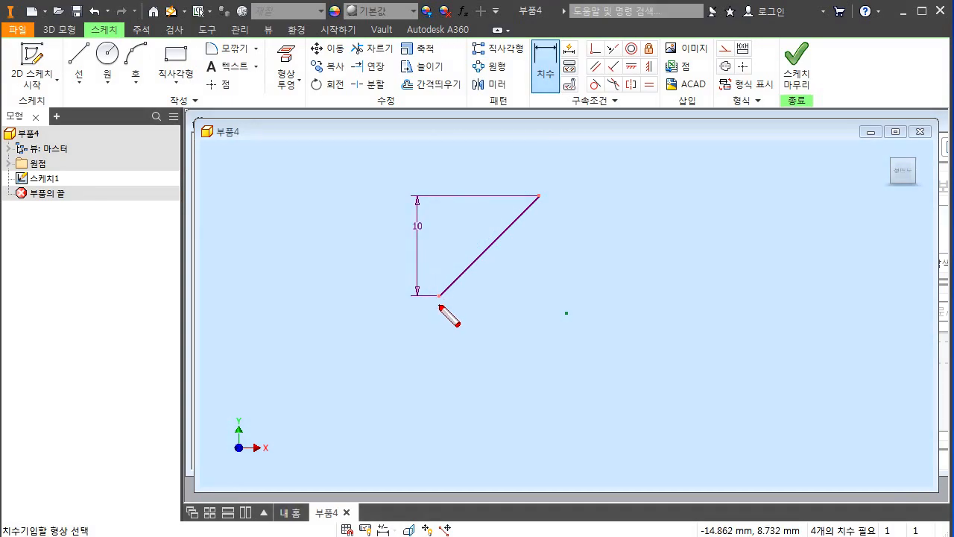
pyautogui.moveTo(441, 291)
pyautogui.mouseDown()
pyautogui.moveTo(441, 303)
pyautogui.moveTo(441, 202)
pyautogui.mouseUp()
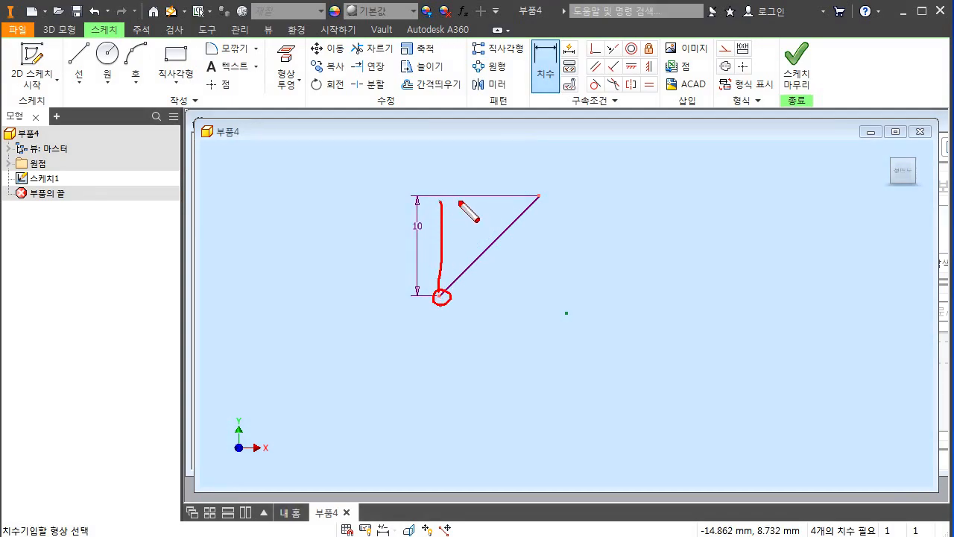
pyautogui.moveTo(548, 197)
pyautogui.mouseDown()
pyautogui.moveTo(425, 200)
pyautogui.moveTo(451, 221)
pyautogui.moveTo(450, 238)
pyautogui.mouseUp()
pyautogui.moveTo(502, 200)
pyautogui.mouseDown()
pyautogui.moveTo(467, 245)
pyautogui.moveTo(481, 231)
pyautogui.mouseUp()
pyautogui.moveTo(545, 209); pyautogui.dragTo(511, 177)
pyautogui.moveTo(475, 322); pyautogui.dragTo(409, 248)
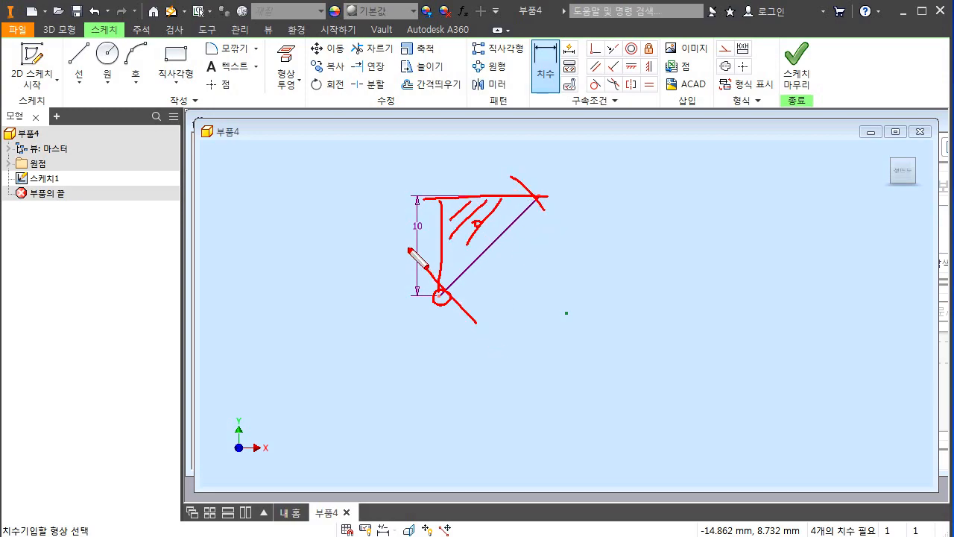
pyautogui.press('Escape')
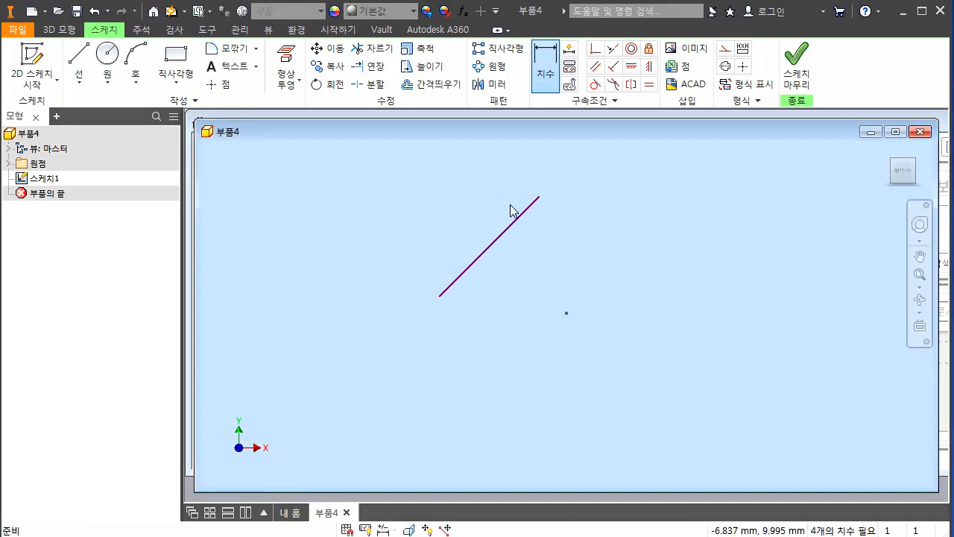
# Step: Add an aligned dimension between the slanted line's two endpoints, placed parallel to it on its upper-left side, and set it to 18 mm
pyautogui.click(539, 197)
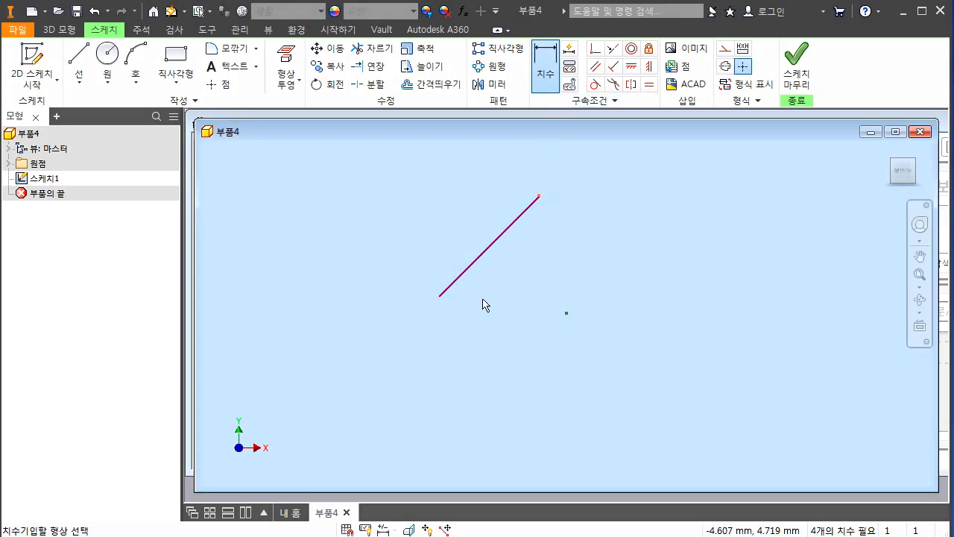
pyautogui.click(440, 296)
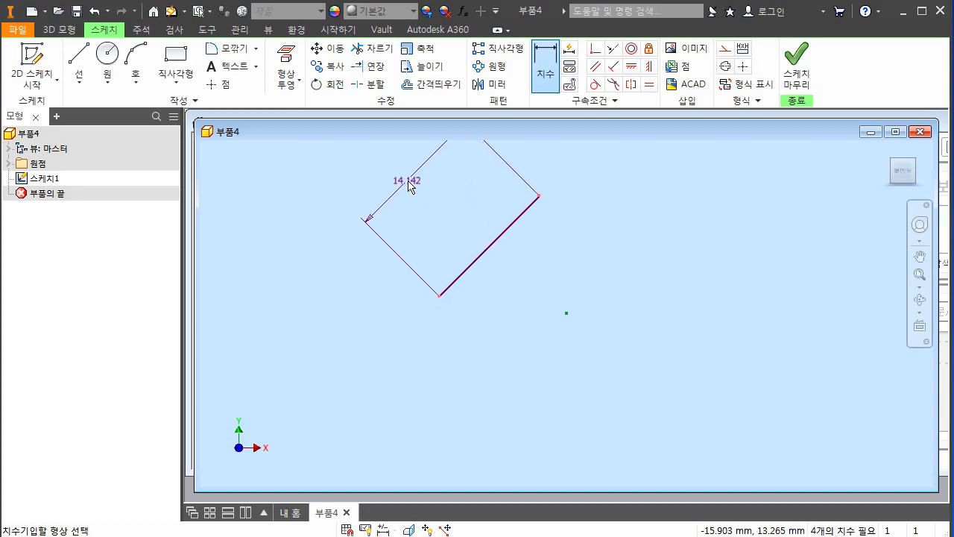
pyautogui.click(463, 223)
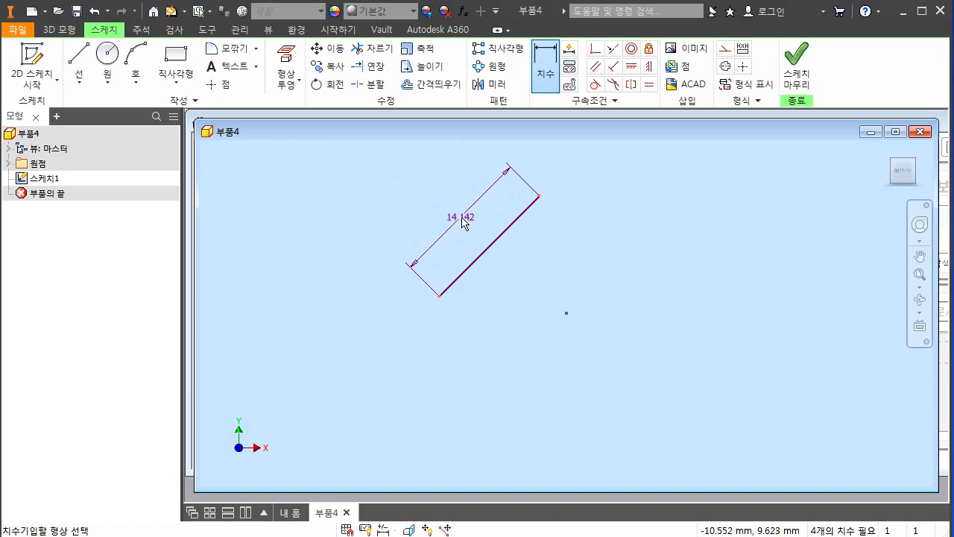
pyautogui.write('18')
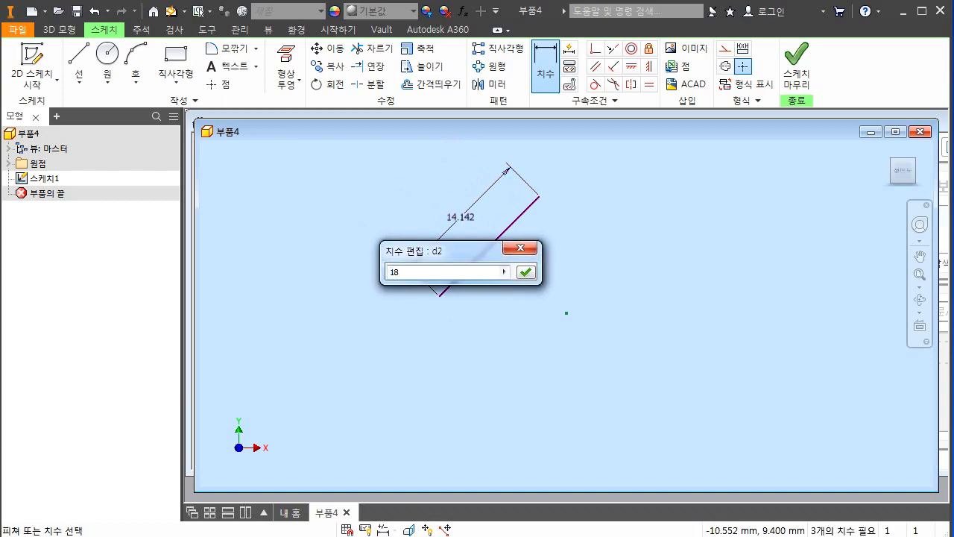
pyautogui.press('Return')
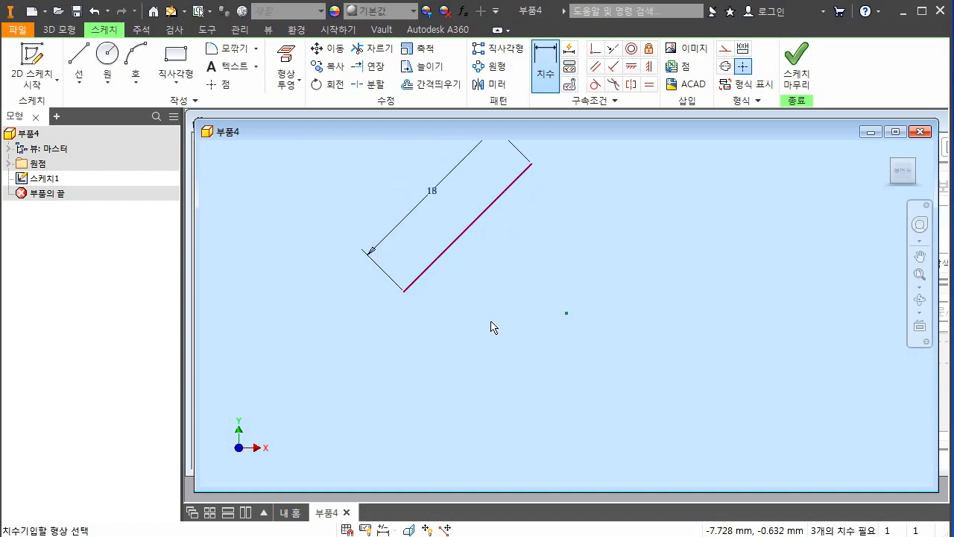
pyautogui.press('Escape')
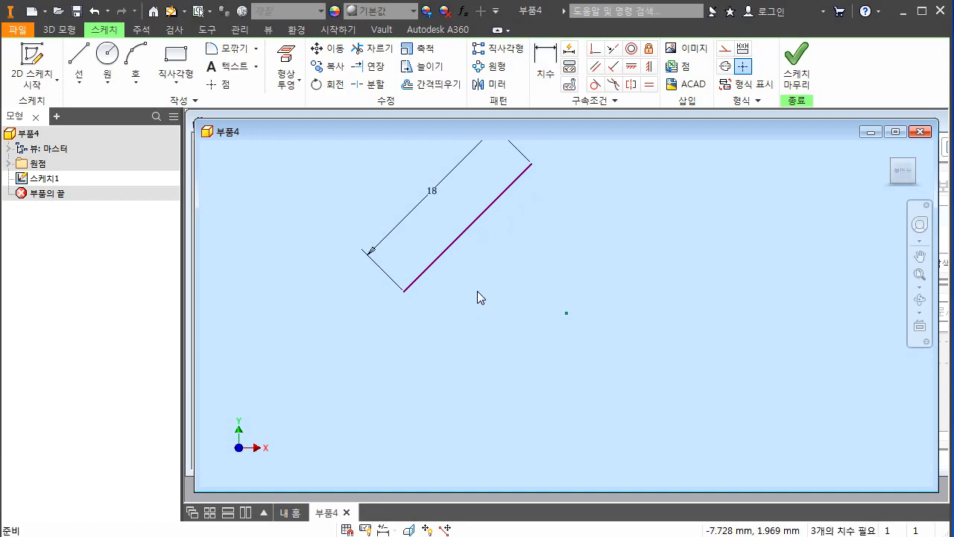
pyautogui.click(79, 59)
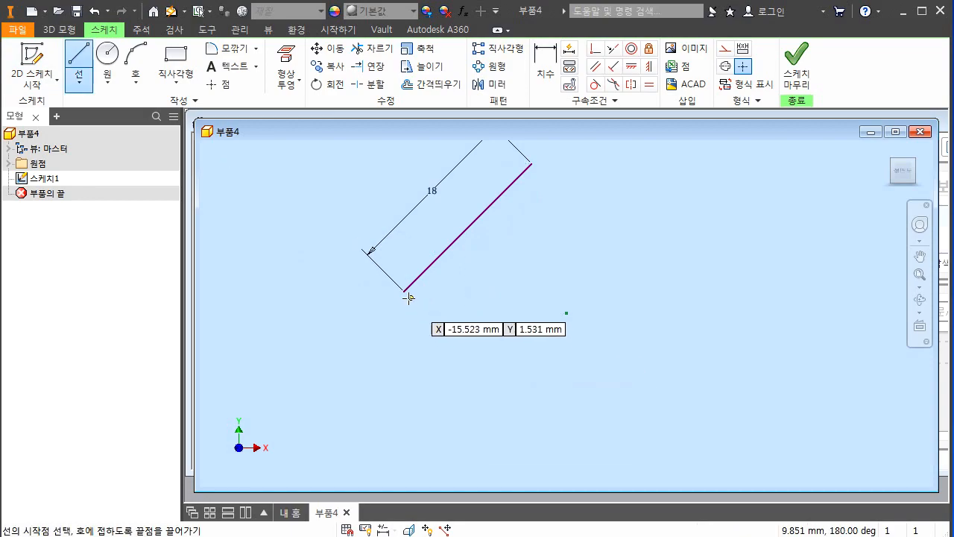
pyautogui.moveTo(404, 292); pyautogui.dragTo(434, 292)
pyautogui.press('Escape')
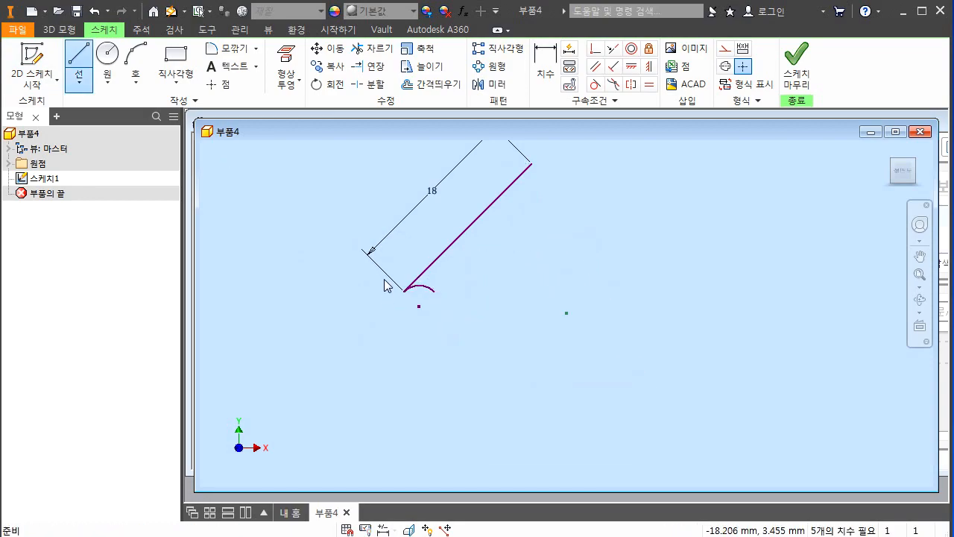
pyautogui.press('Escape')
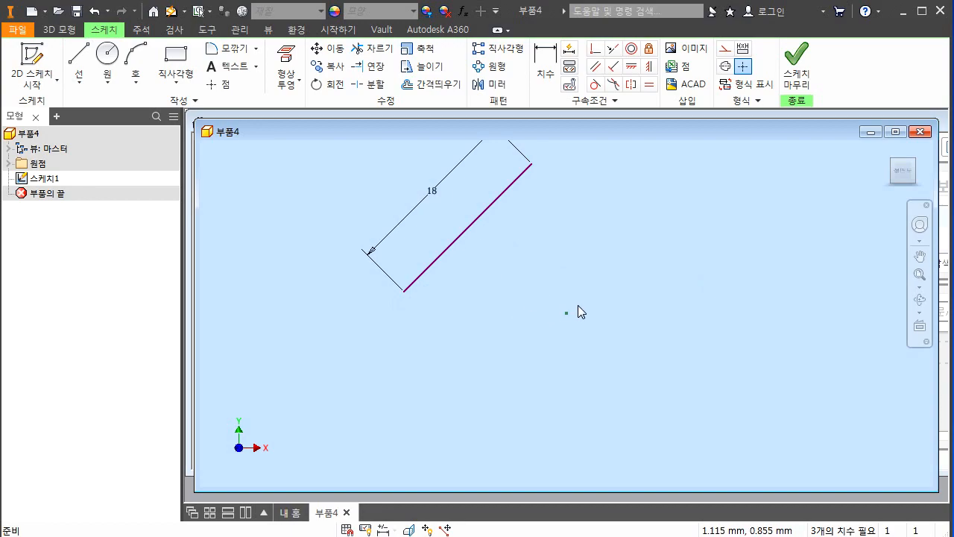
# Step: Sketch a horizontal line about 28.5 mm long from the origin toward negative X, below the slanted line
pyautogui.click(78, 63)
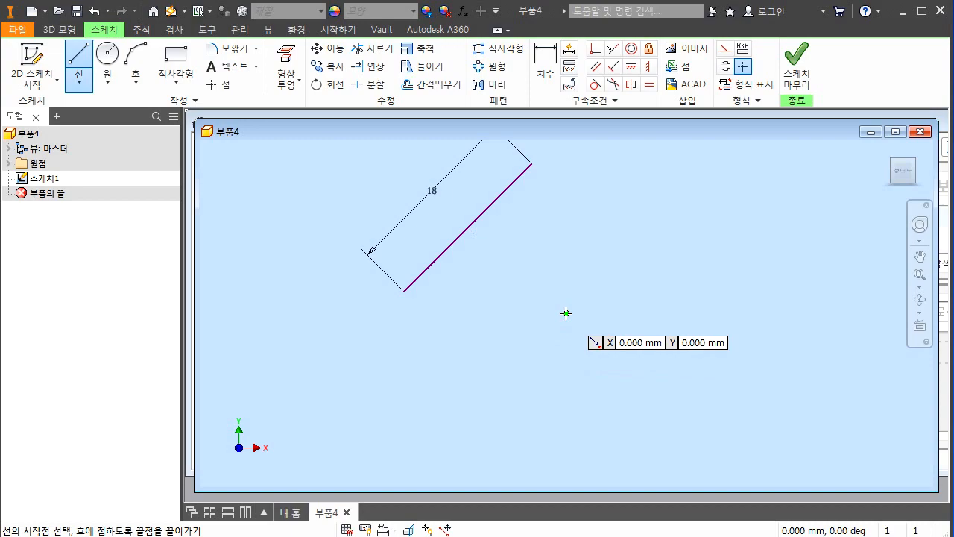
pyautogui.click(566, 313)
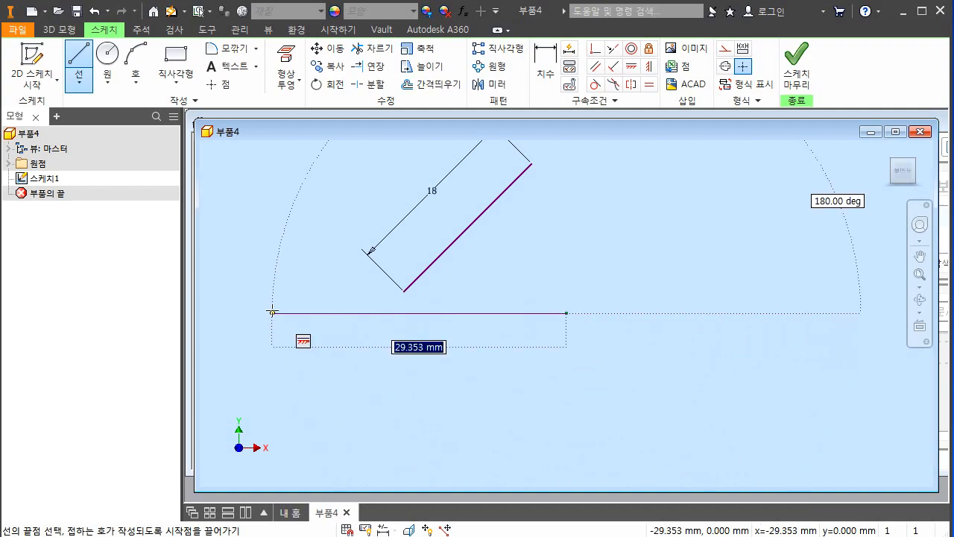
pyautogui.doubleClick(272, 310)
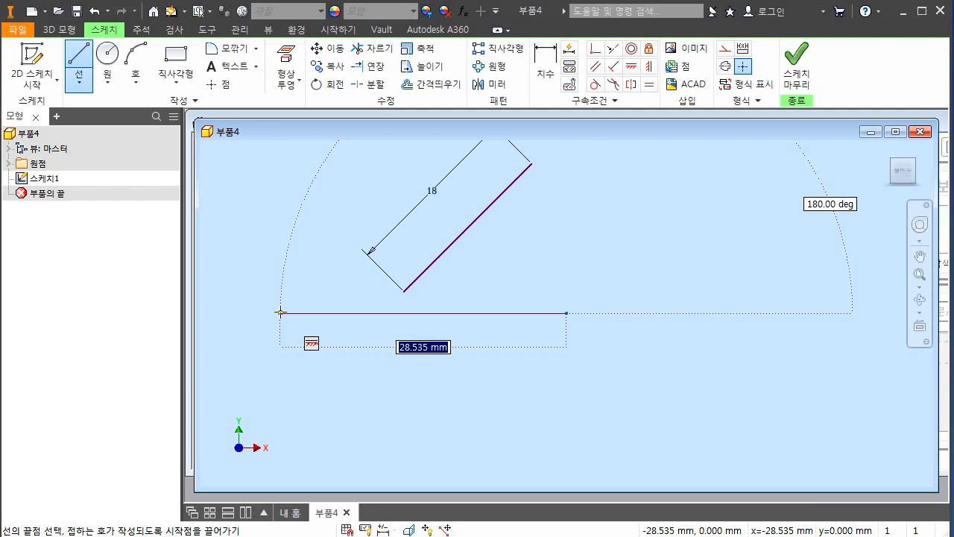
pyautogui.press('Escape')
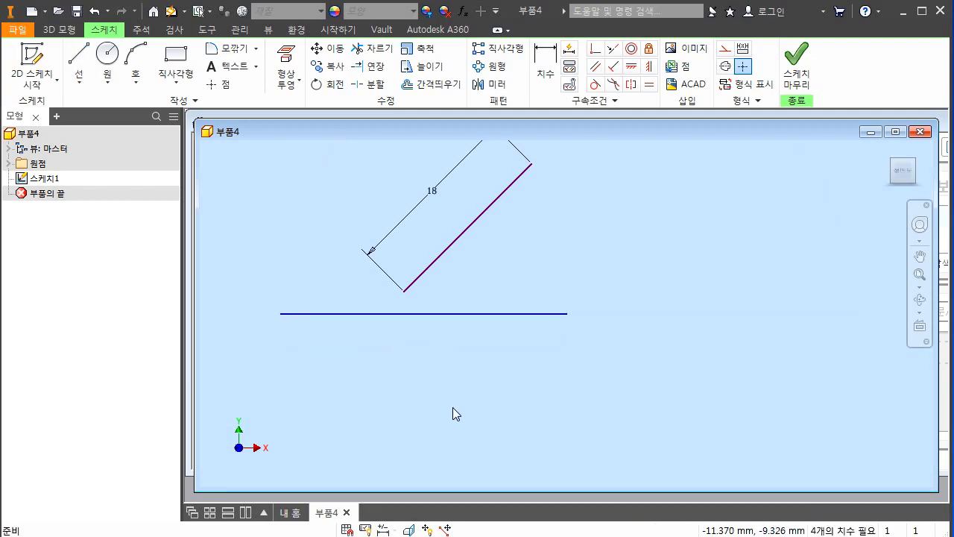
pyautogui.moveTo(406, 183)
pyautogui.mouseDown()
pyautogui.moveTo(388, 267)
pyautogui.moveTo(544, 282)
pyautogui.moveTo(471, 156)
pyautogui.moveTo(376, 156)
pyautogui.mouseUp()
pyautogui.moveTo(480, 307)
pyautogui.mouseDown()
pyautogui.moveTo(498, 328)
pyautogui.moveTo(481, 328)
pyautogui.mouseUp()
pyautogui.moveTo(457, 247); pyautogui.dragTo(489, 315)
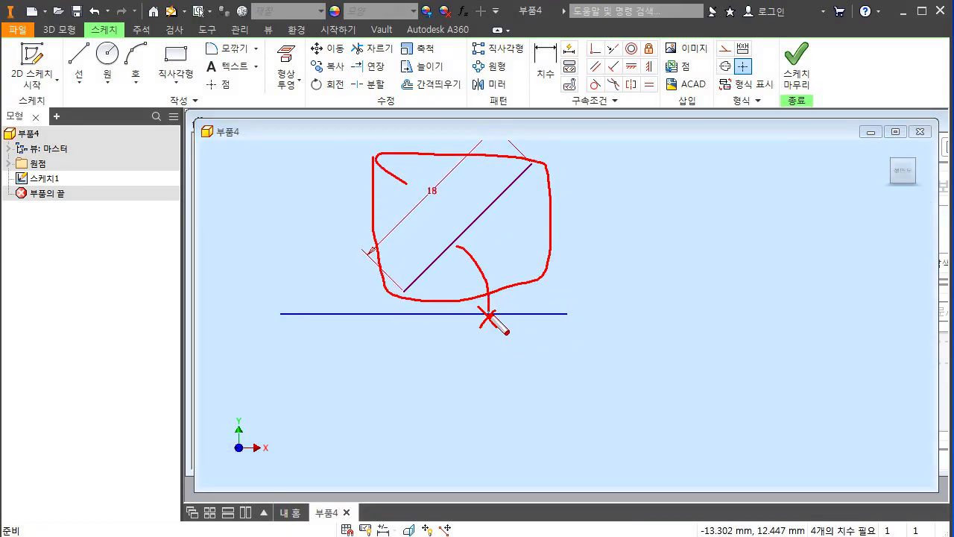
pyautogui.moveTo(541, 329)
pyautogui.mouseDown()
pyautogui.moveTo(549, 311)
pyautogui.moveTo(540, 329)
pyautogui.mouseUp()
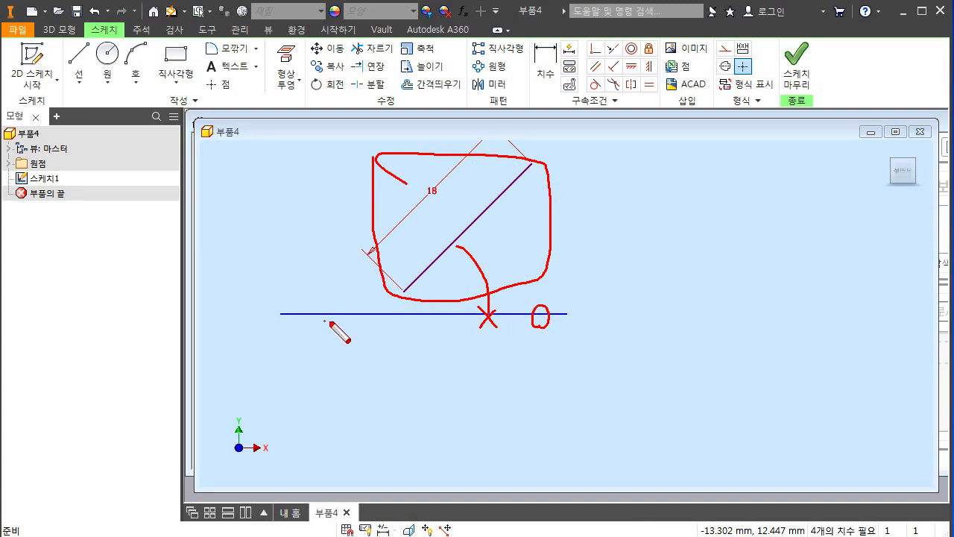
pyautogui.press('Escape')
# Step: Convert the horizontal line below the slanted line into a construction line
pyautogui.moveTo(378, 374); pyautogui.dragTo(310, 298)
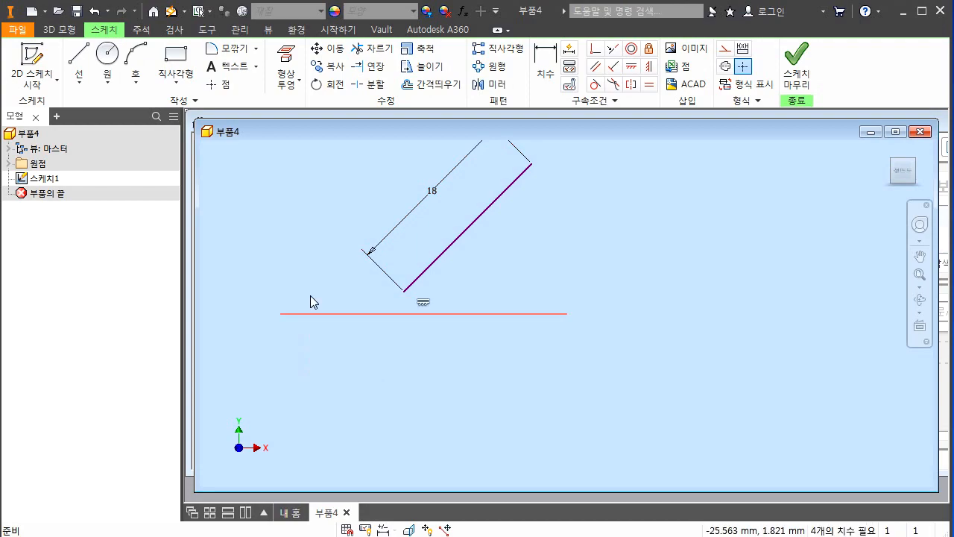
pyautogui.click(358, 367)
pyautogui.moveTo(367, 366); pyautogui.dragTo(262, 269)
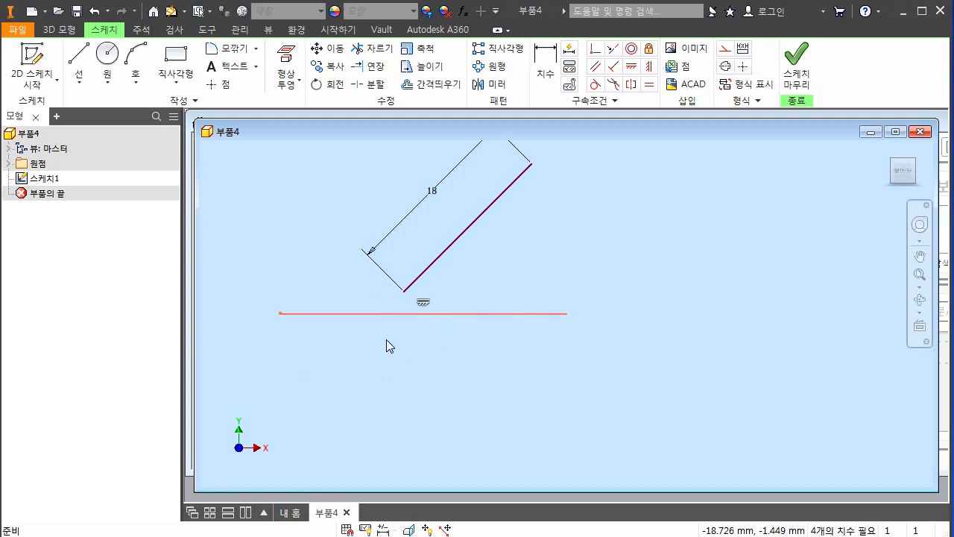
pyautogui.click(724, 48)
pyautogui.click(712, 187)
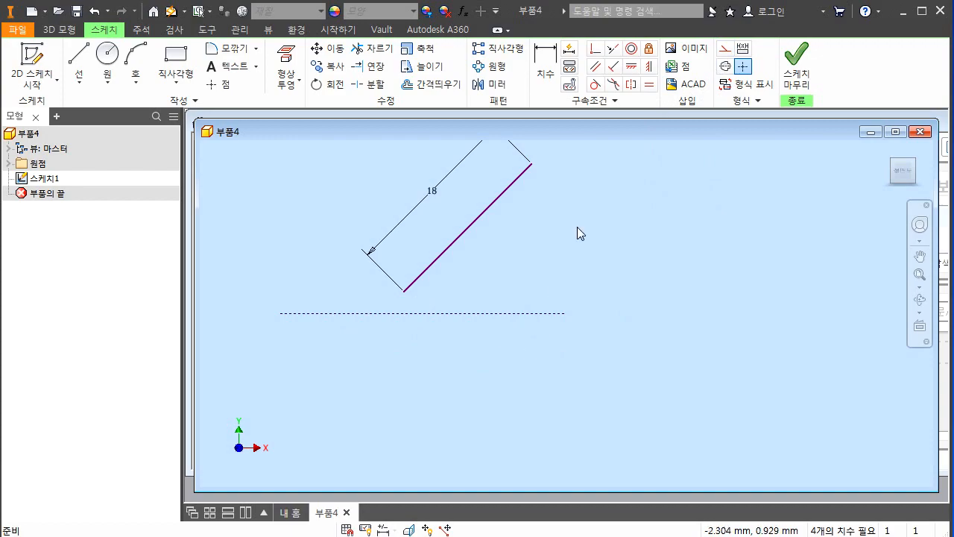
# Step: Add an angular dimension between the construction line and the slanted line and set it to 45 degrees
pyautogui.click(545, 58)
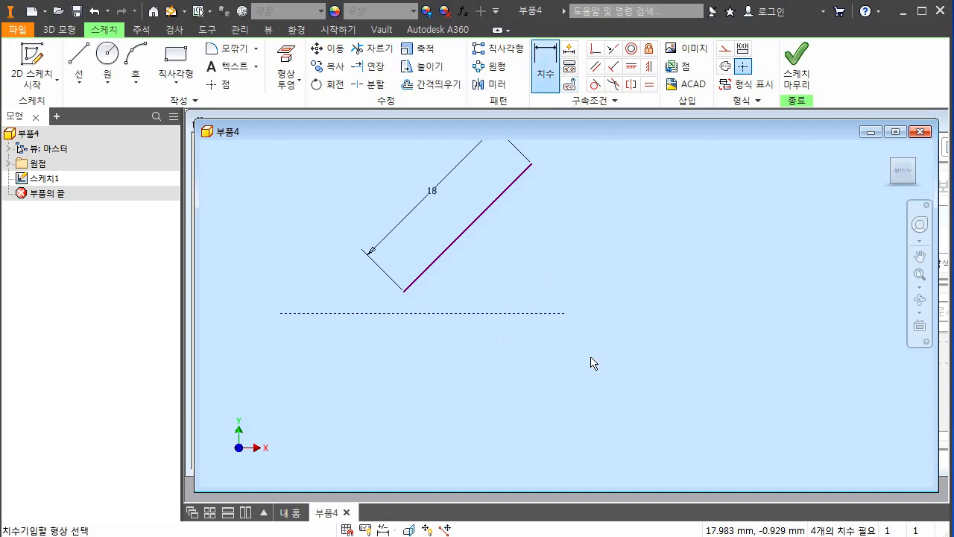
pyautogui.click(517, 314)
pyautogui.click(456, 243)
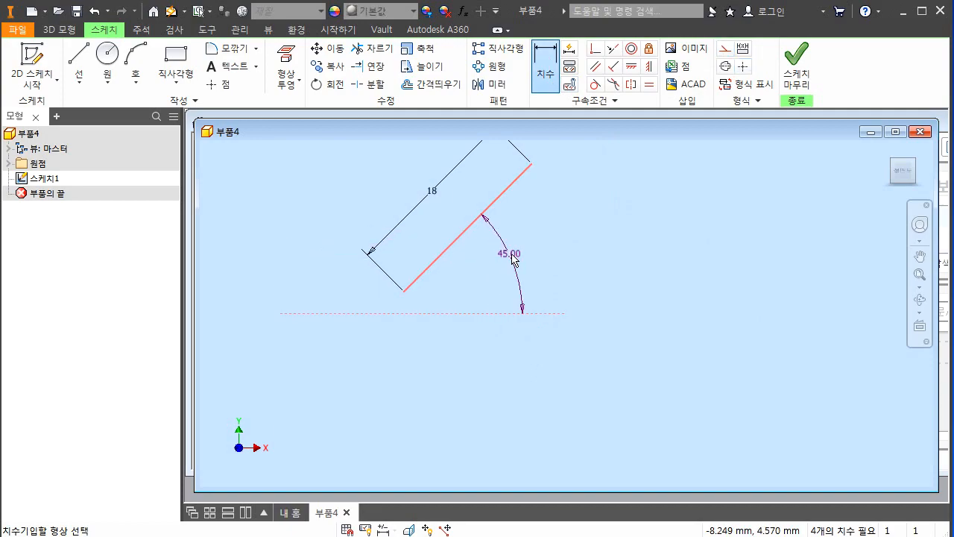
pyautogui.click(517, 256)
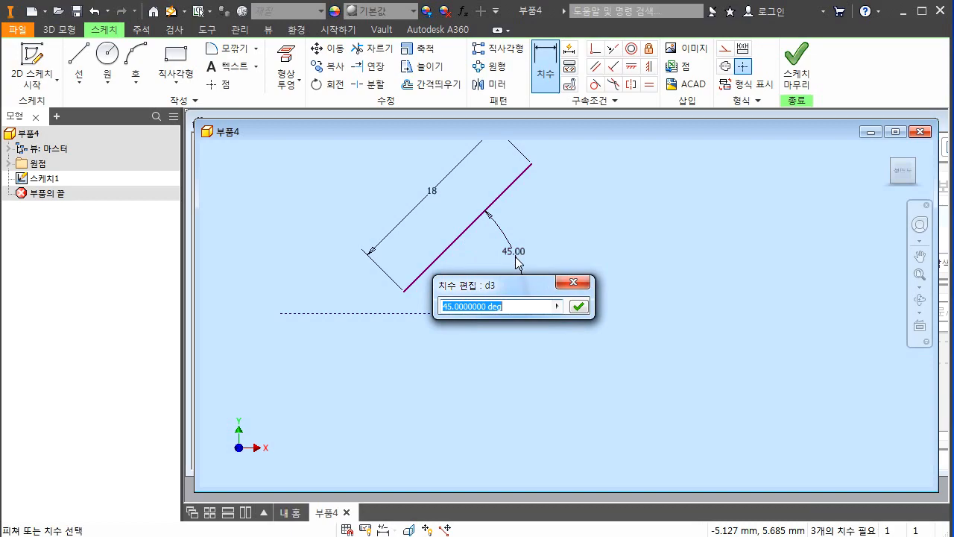
pyautogui.write('45')
pyautogui.press('Return')
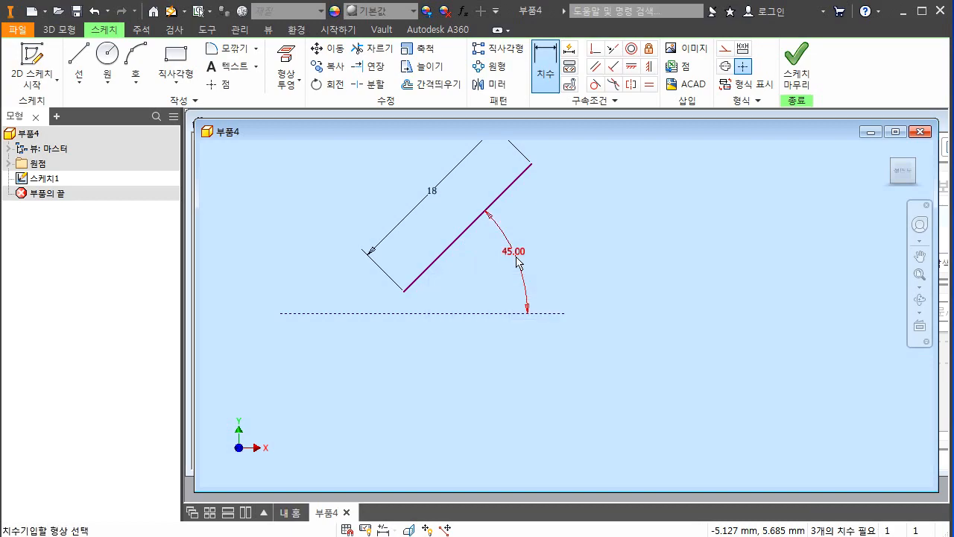
pyautogui.press('Escape')
pyautogui.hotkey('ctrl', '2')
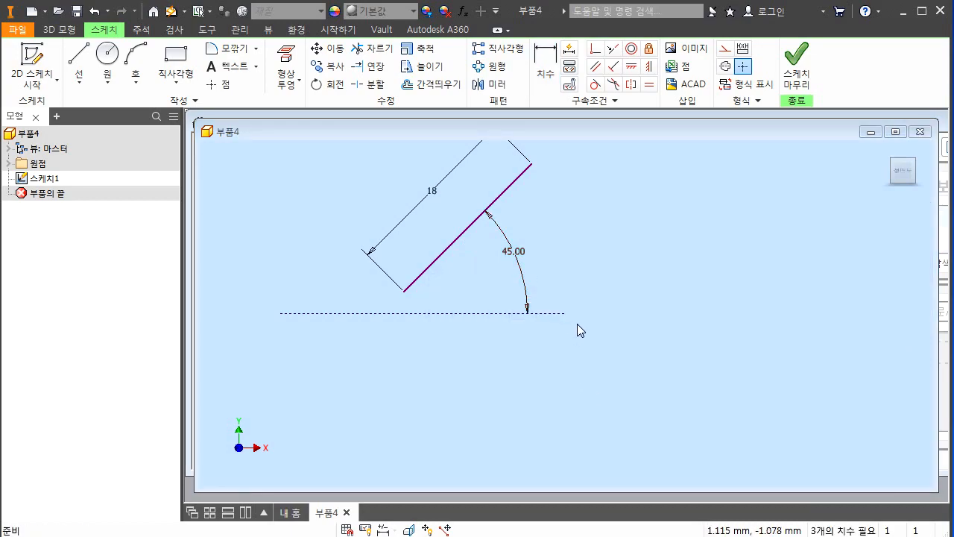
pyautogui.moveTo(569, 314); pyautogui.dragTo(566, 315)
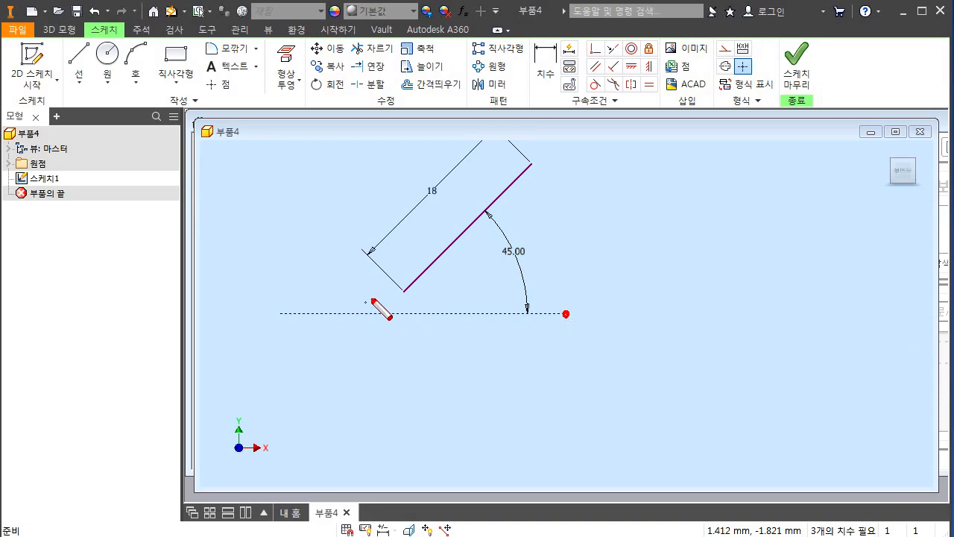
pyautogui.moveTo(404, 293)
pyautogui.mouseDown()
pyautogui.moveTo(400, 313)
pyautogui.moveTo(404, 291)
pyautogui.mouseUp()
pyautogui.press('Escape')
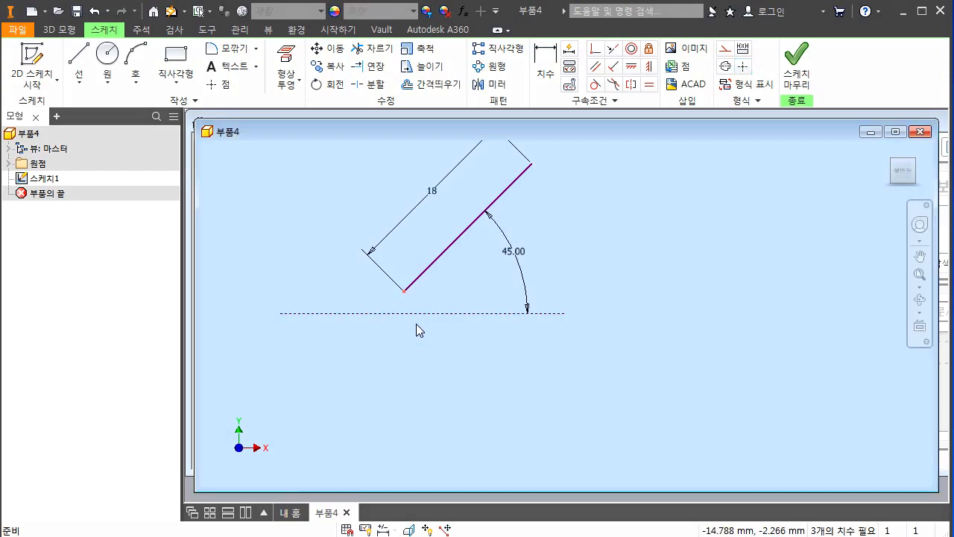
# Step: Make the slanted line's lower endpoint coincident with the horizontal construction line
pyautogui.click(416, 314)
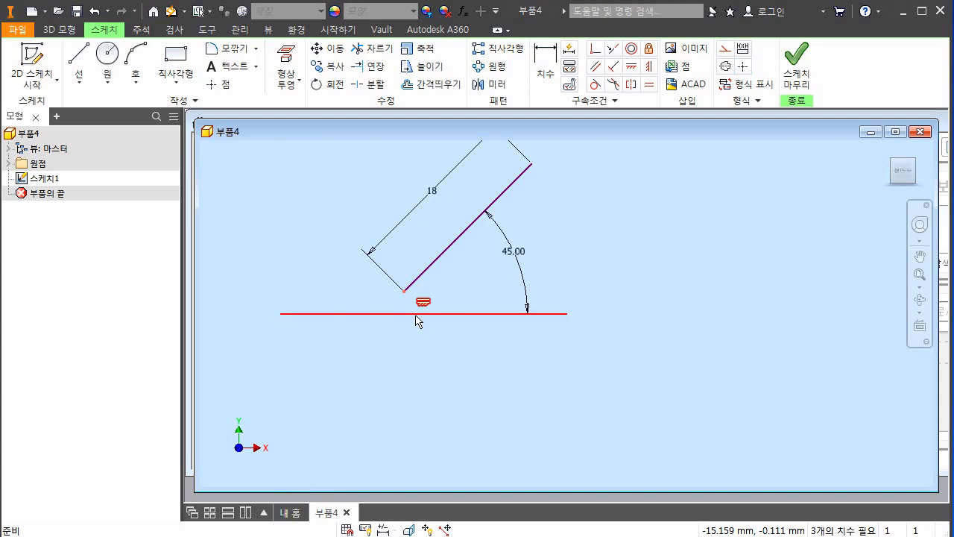
pyautogui.click(416, 315)
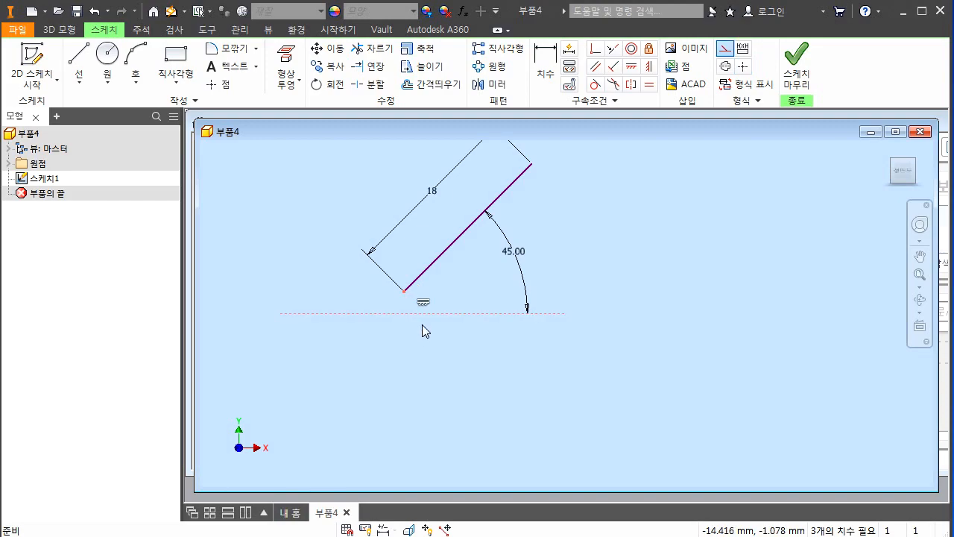
pyautogui.click(595, 48)
pyautogui.press('Escape')
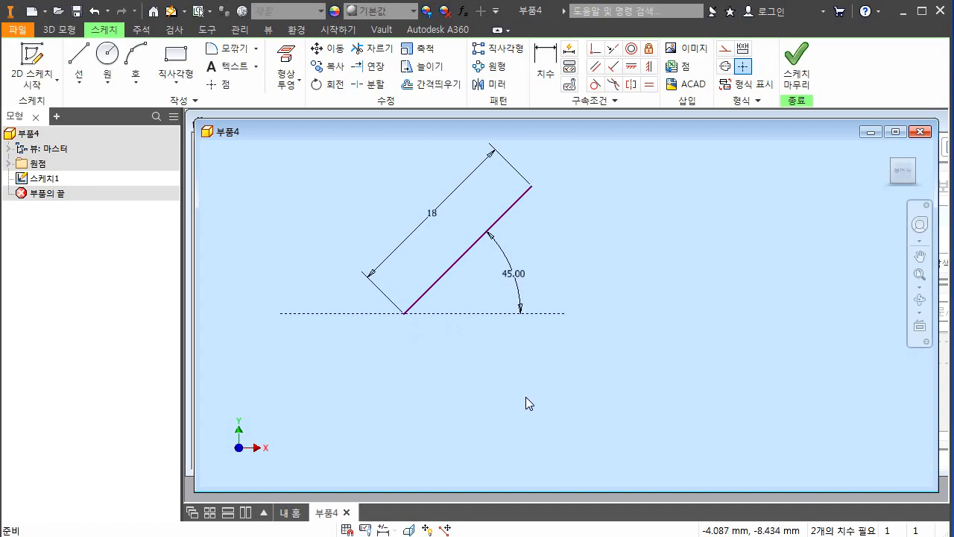
# Step: Add a horizontal dimension between the slanted line's lower endpoint and the origin, placed below the construction line, and set it to 35 mm
pyautogui.press('d')
pyautogui.click(410, 314)
pyautogui.click(457, 382)
pyautogui.write('35')
pyautogui.press('Return')
pyautogui.scroll(5, 466, 366)
pyautogui.scroll(-3, 405, 405)
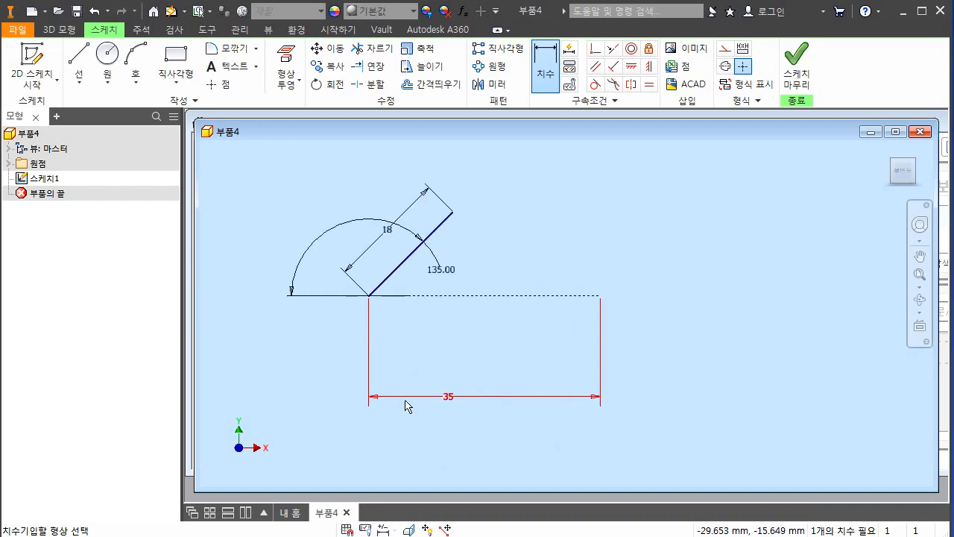
pyautogui.click(450, 274)
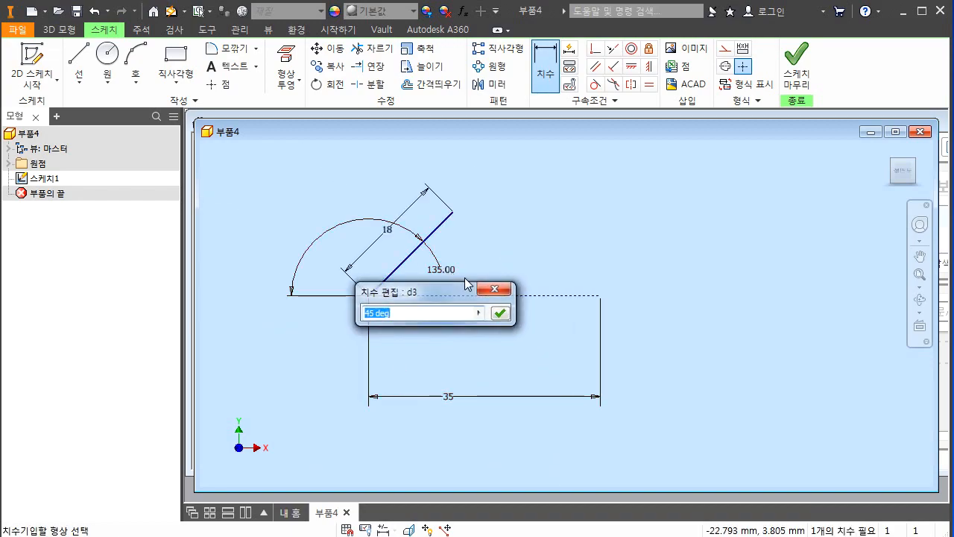
pyautogui.press('Escape')
pyautogui.press('Escape')
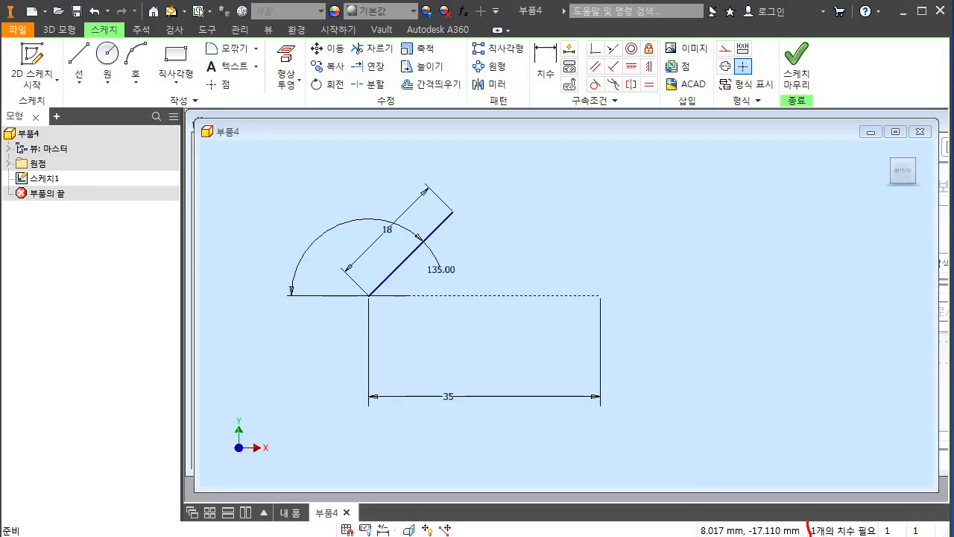
pyautogui.moveTo(874, 536)
pyautogui.mouseDown()
pyautogui.moveTo(836, 520)
pyautogui.moveTo(810, 523)
pyautogui.mouseUp()
pyautogui.press('Escape')
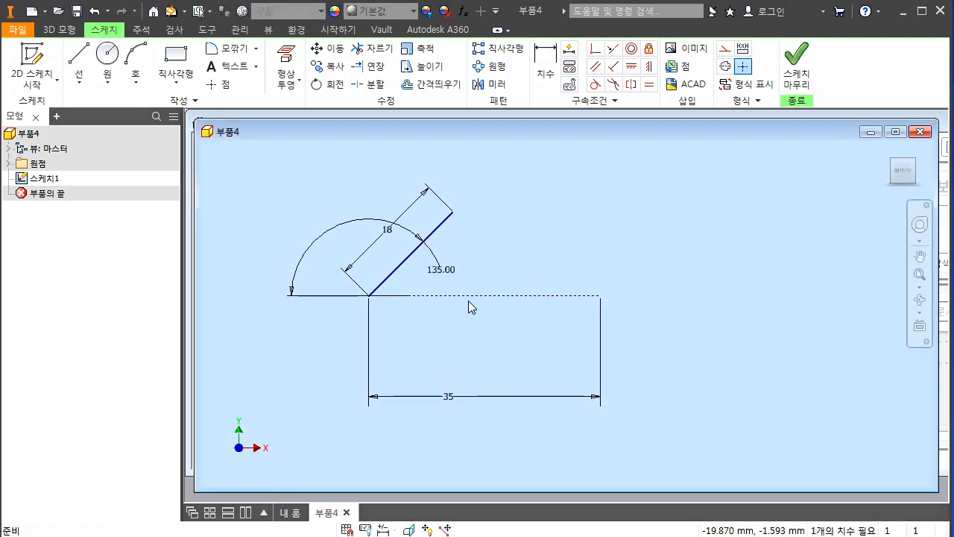
# Step: Stretch the construction line to about 46 mm by moving its free endpoint beyond the slanted line's lower endpoint, away from the origin
pyautogui.moveTo(410, 296); pyautogui.dragTo(296, 296)
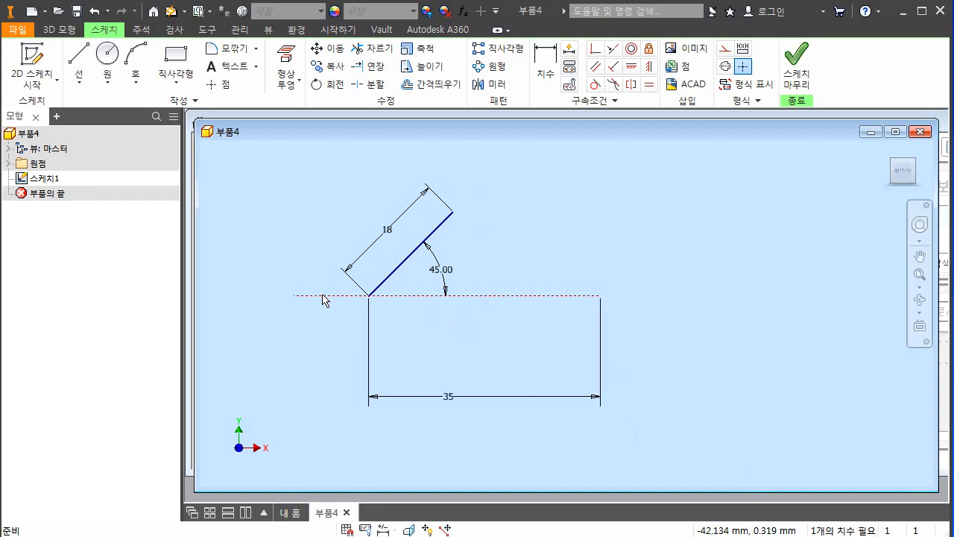
pyautogui.moveTo(821, 535)
pyautogui.mouseDown()
pyautogui.moveTo(871, 528)
pyautogui.moveTo(807, 526)
pyautogui.mouseUp()
pyautogui.press('Escape')
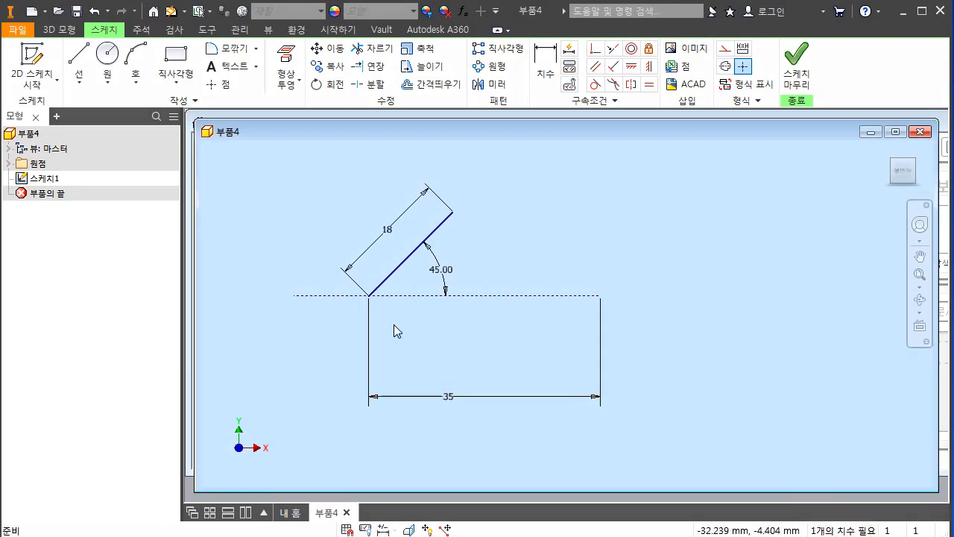
# Step: Dimension the full length of the construction line, with the dimension placed above the slanted line, and set it to 50 mm
pyautogui.click(543, 64)
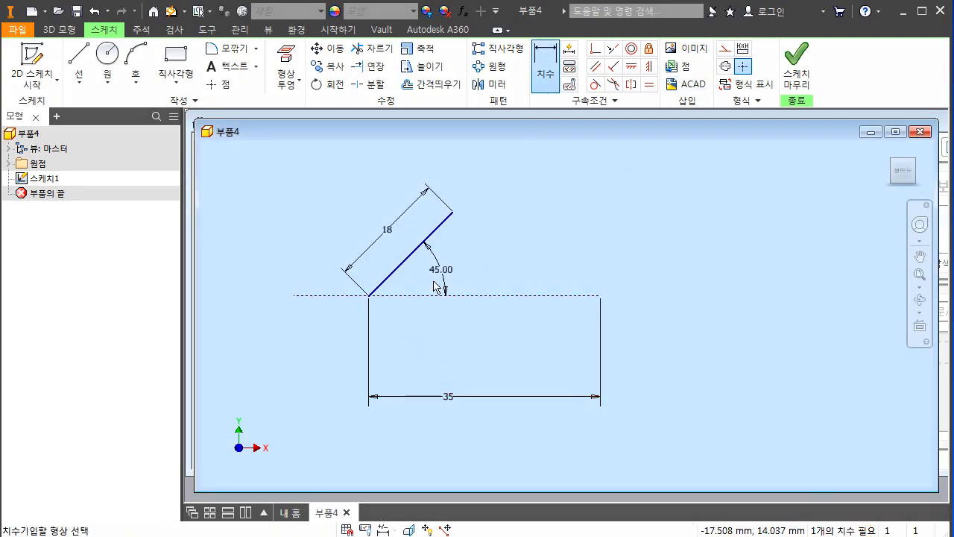
pyautogui.click(344, 296)
pyautogui.click(345, 169)
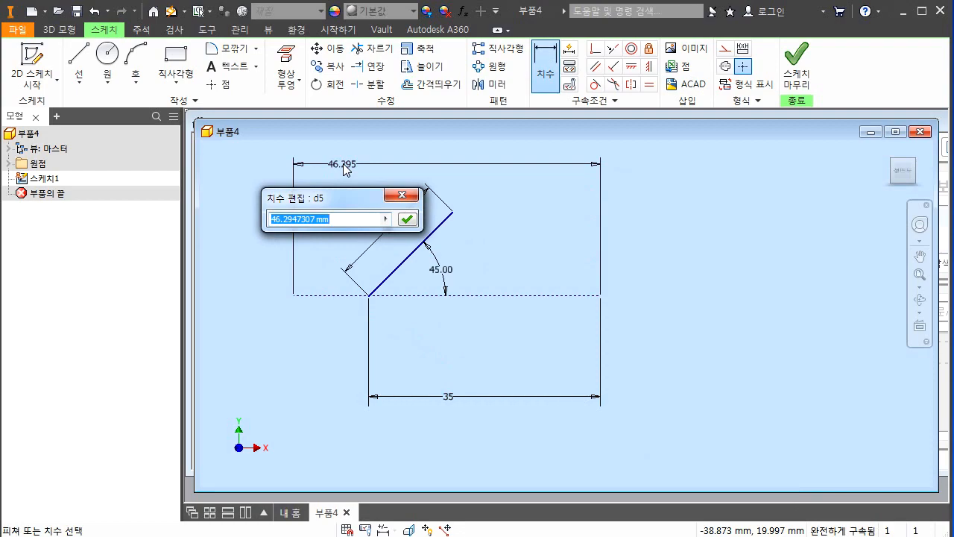
pyautogui.write('50')
pyautogui.press('Return')
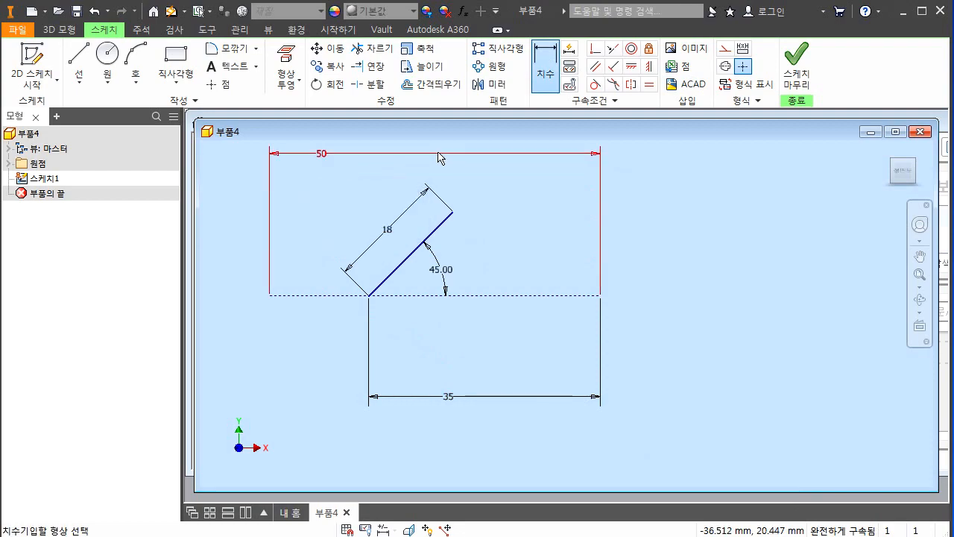
pyautogui.moveTo(859, 536); pyautogui.dragTo(807, 526)
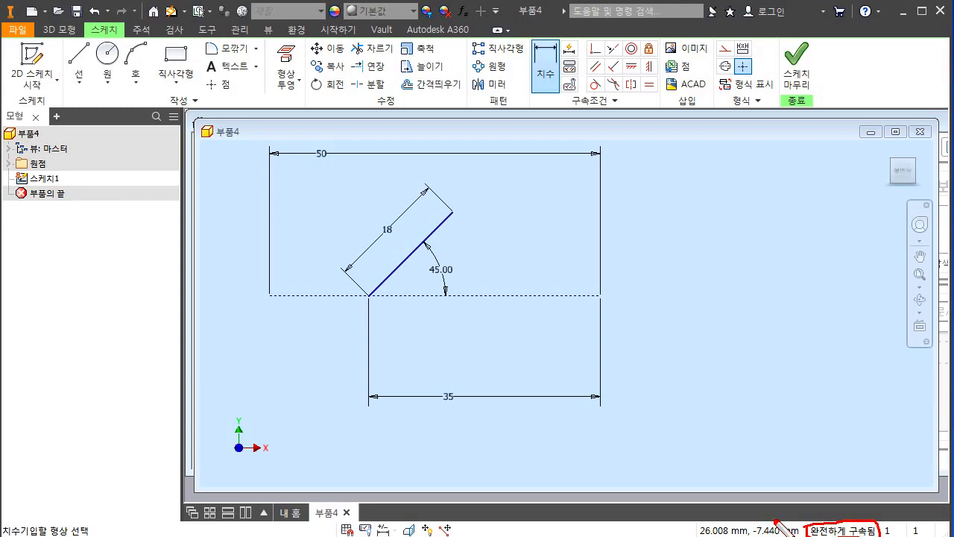
pyautogui.press('Escape')
pyautogui.press('Escape')
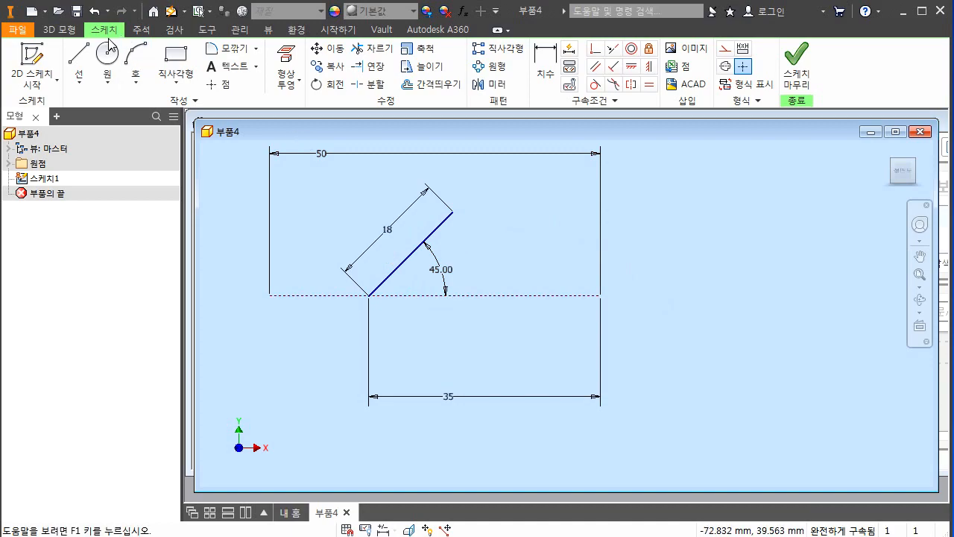
# Step: Sketch a second slanted line parallel to the first one, between it and the origin, ending just above the construction line
pyautogui.click(79, 56)
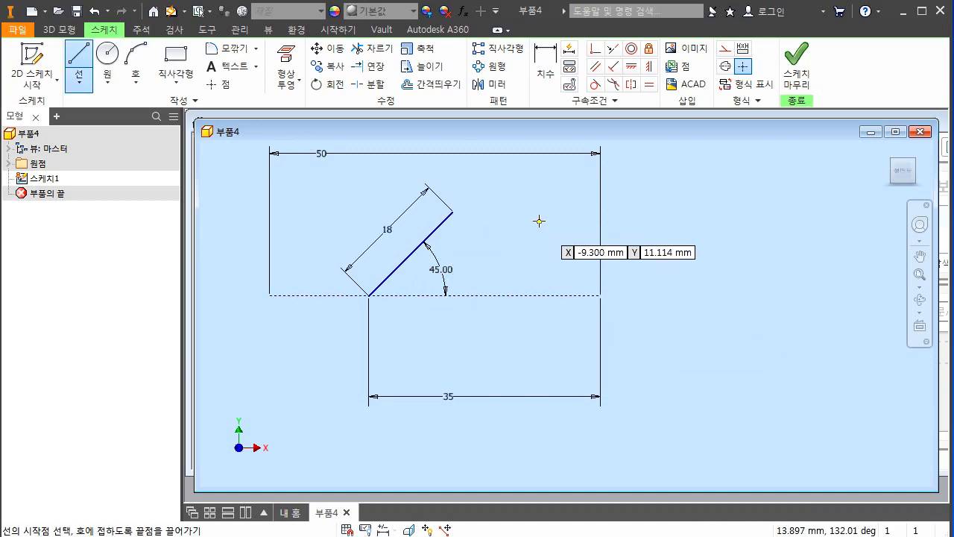
pyautogui.click(452, 212)
pyautogui.click(479, 275)
pyautogui.press('Escape')
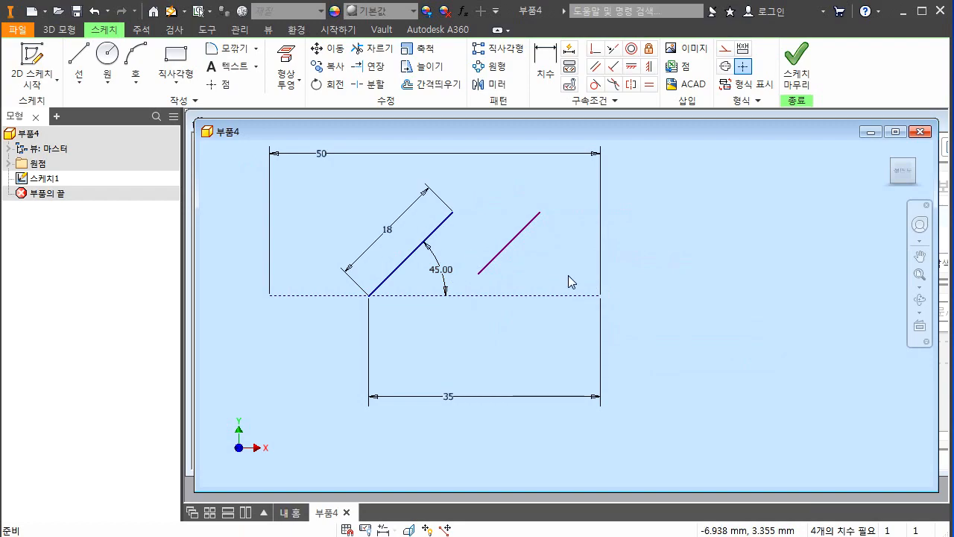
# Step: Add an aligned length dimension to the second slanted line, placed on its upper-left side, and set it to 18 mm
pyautogui.click(547, 63)
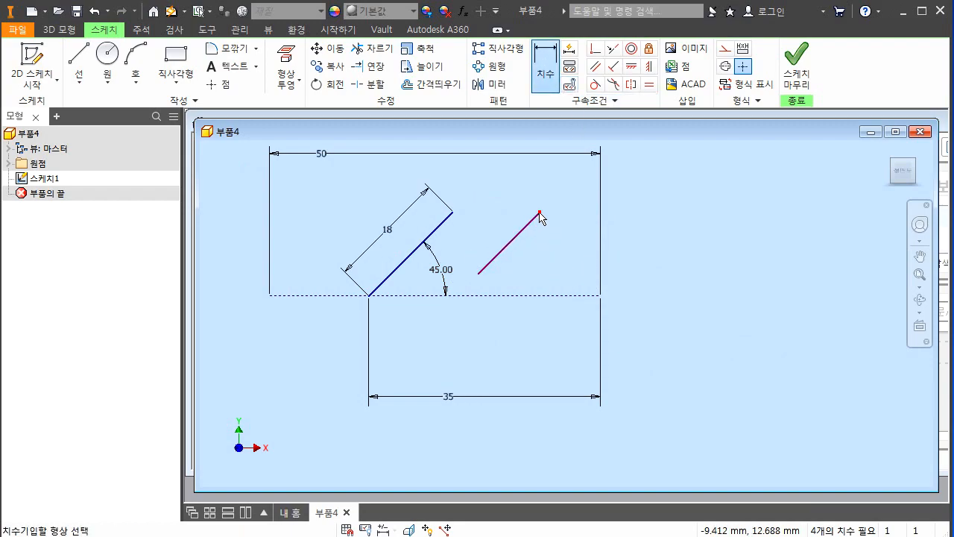
pyautogui.click(497, 234)
pyautogui.click(490, 217)
pyautogui.write('18')
pyautogui.press('Return')
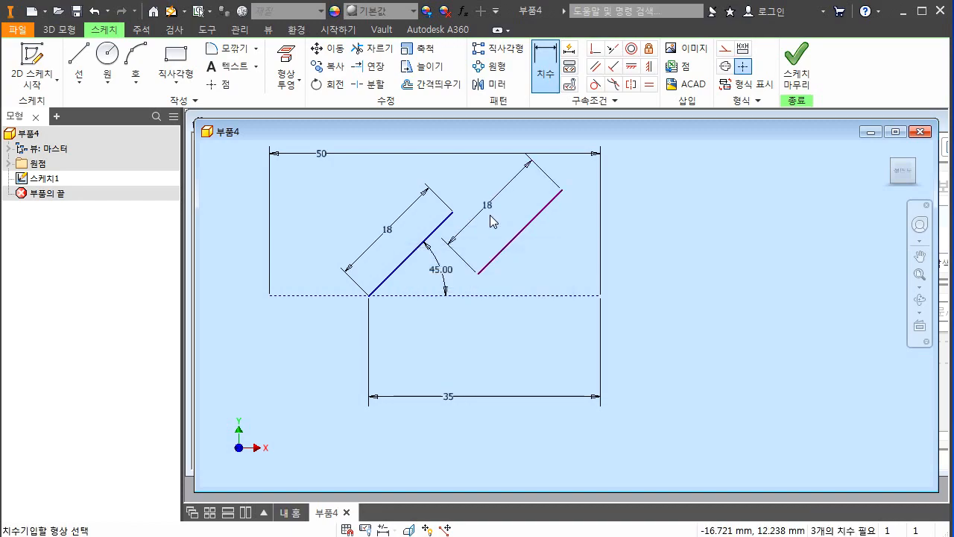
pyautogui.press('Escape')
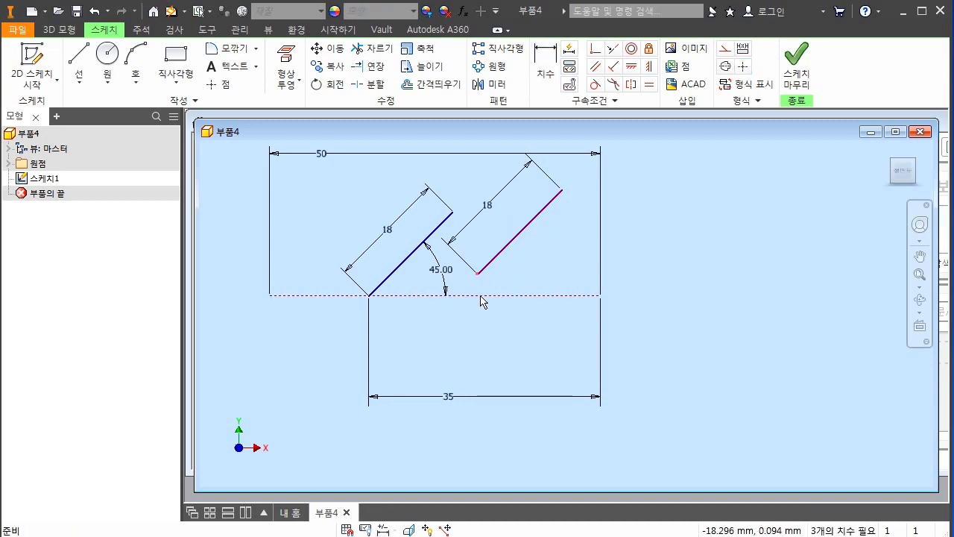
# Step: Make the second slanted line's lower endpoint coincident with the construction line and set the angle dimension between the two lines to 45 degrees
pyautogui.click(481, 296)
pyautogui.click(594, 50)
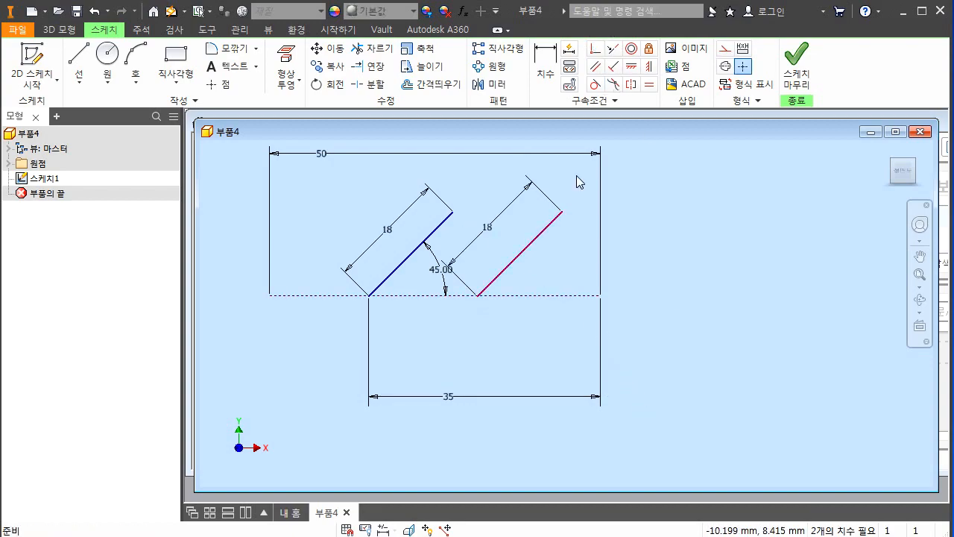
pyautogui.click(553, 56)
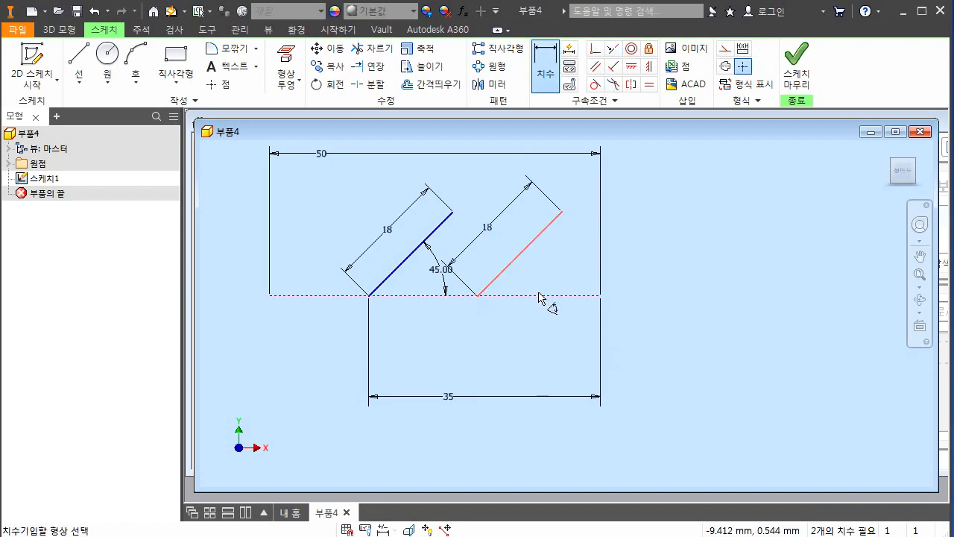
pyautogui.click(542, 296)
pyautogui.click(541, 278)
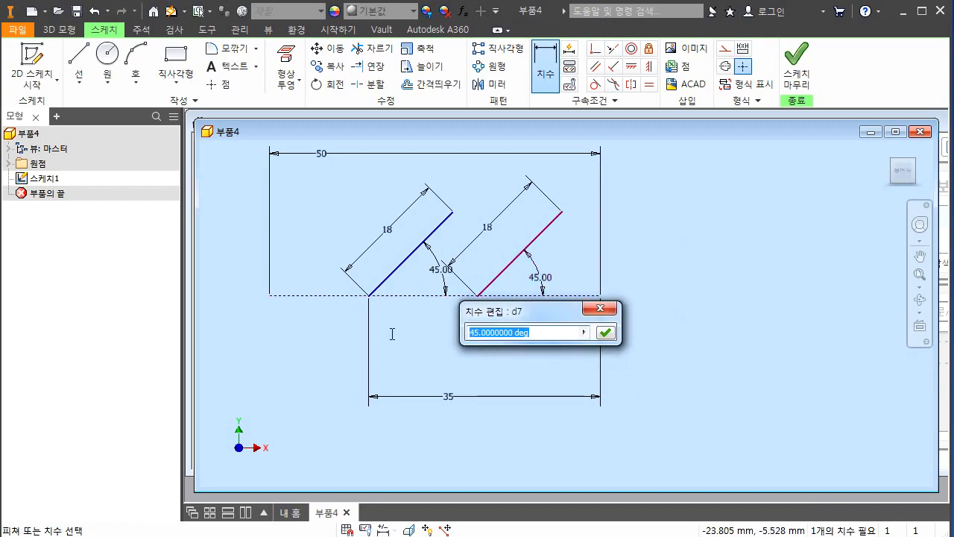
pyautogui.write('1')
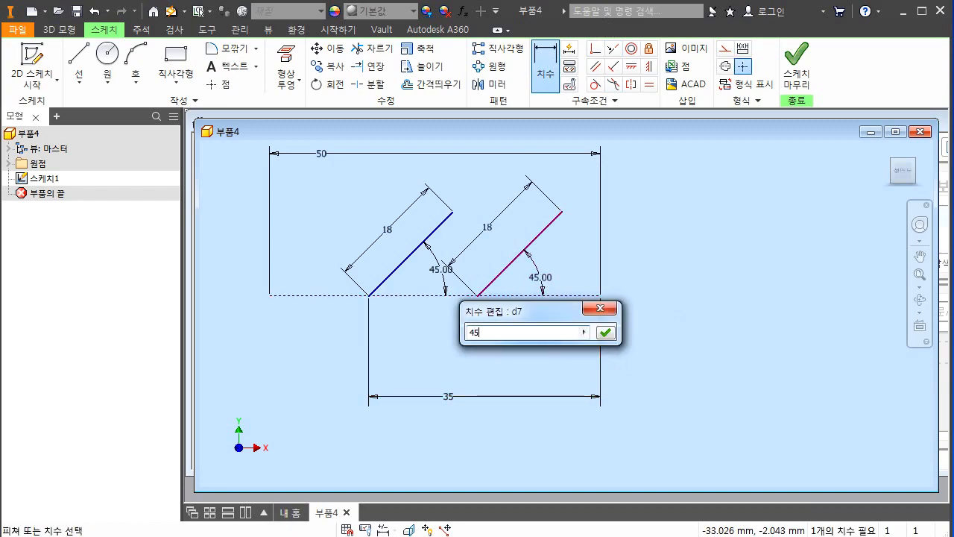
pyautogui.write('5')
pyautogui.press('Return')
pyautogui.press('Escape')
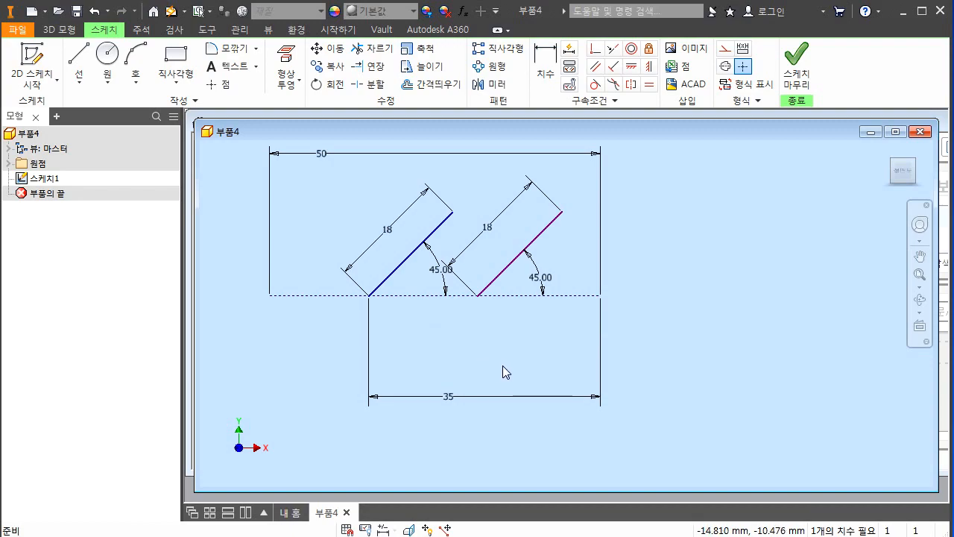
# Step: Dimension the horizontal distance from the construction line's endpoint at the origin to the second slanted line's lower endpoint and set it to 30 mm
pyautogui.press('d')
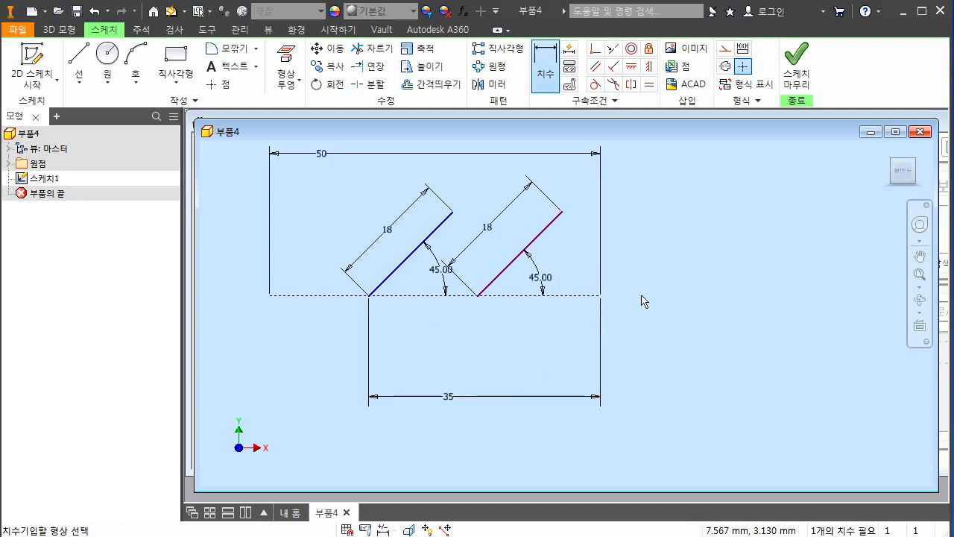
pyautogui.click(601, 304)
pyautogui.click(478, 296)
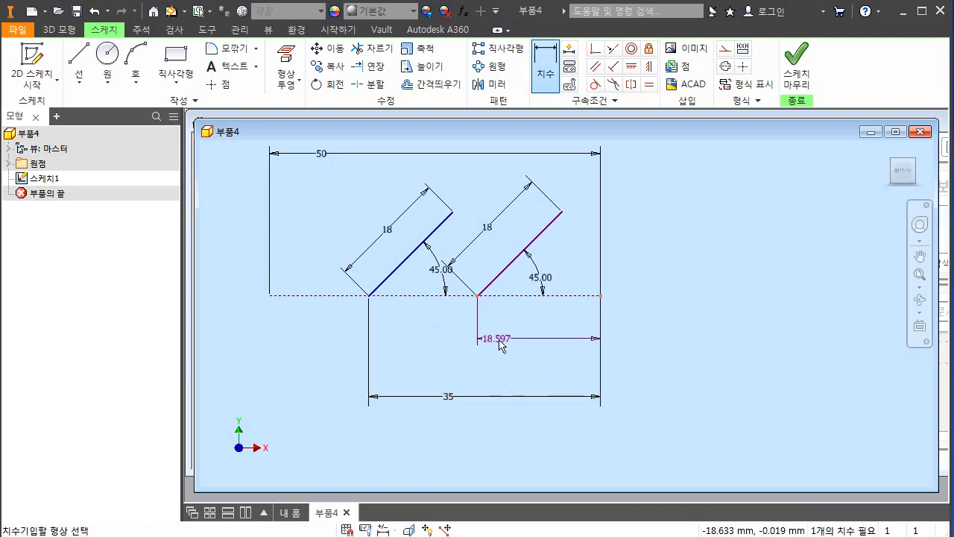
pyautogui.click(511, 361)
pyautogui.write('30')
pyautogui.press('Return')
pyautogui.press('Escape')
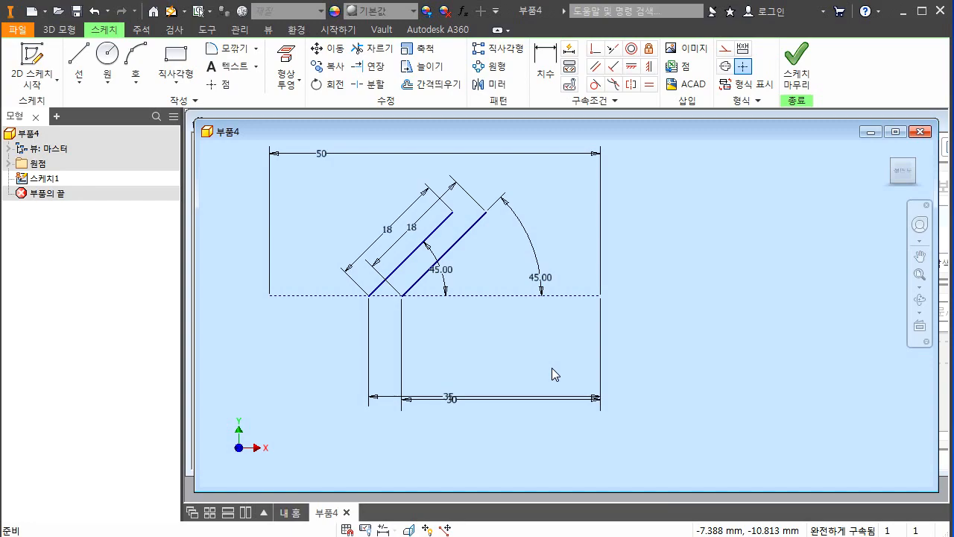
# Step: Sketch a third slanted line between the second slanted line and the origin, and make it parallel to the second line
pyautogui.click(79, 60)
pyautogui.click(483, 277)
pyautogui.click(540, 184)
pyautogui.press('Escape')
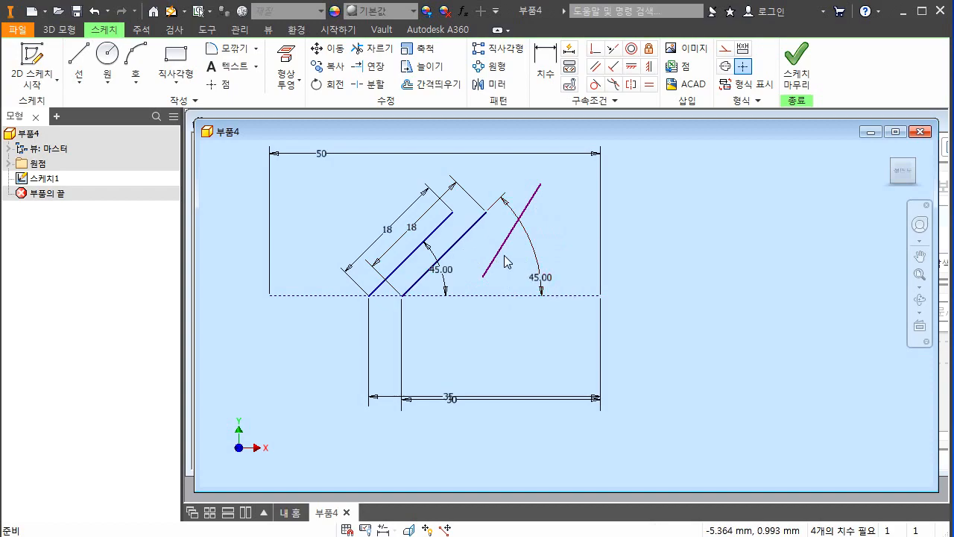
pyautogui.click(470, 240)
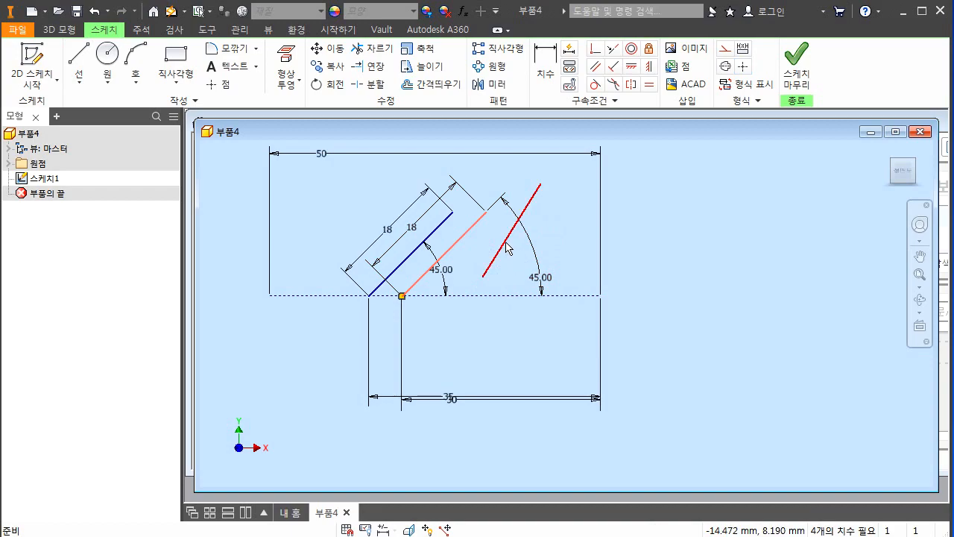
pyautogui.click(507, 244)
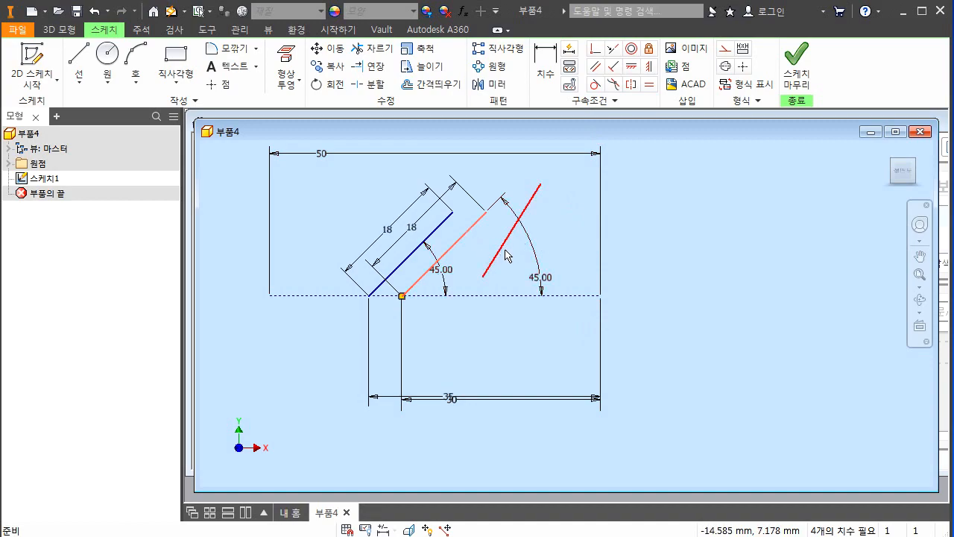
pyautogui.click(596, 67)
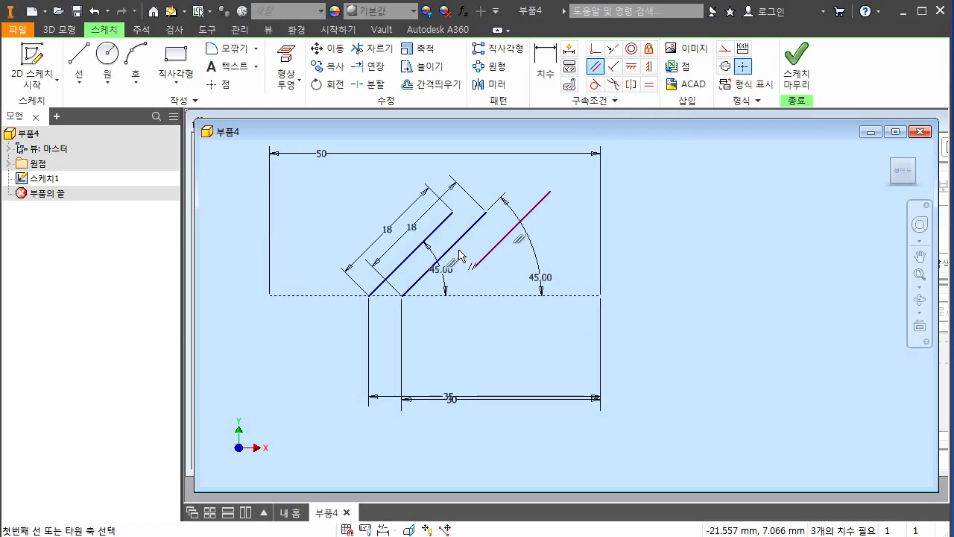
pyautogui.hotkey('ctrl', 'shift', 'd')
pyautogui.moveTo(465, 231); pyautogui.dragTo(438, 260)
pyautogui.moveTo(502, 240); pyautogui.dragTo(445, 270)
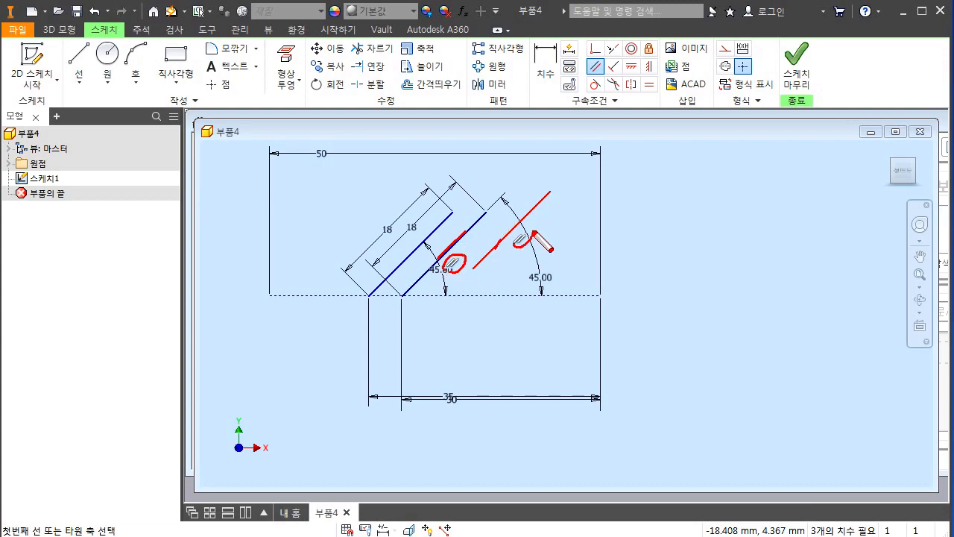
pyautogui.press('Escape')
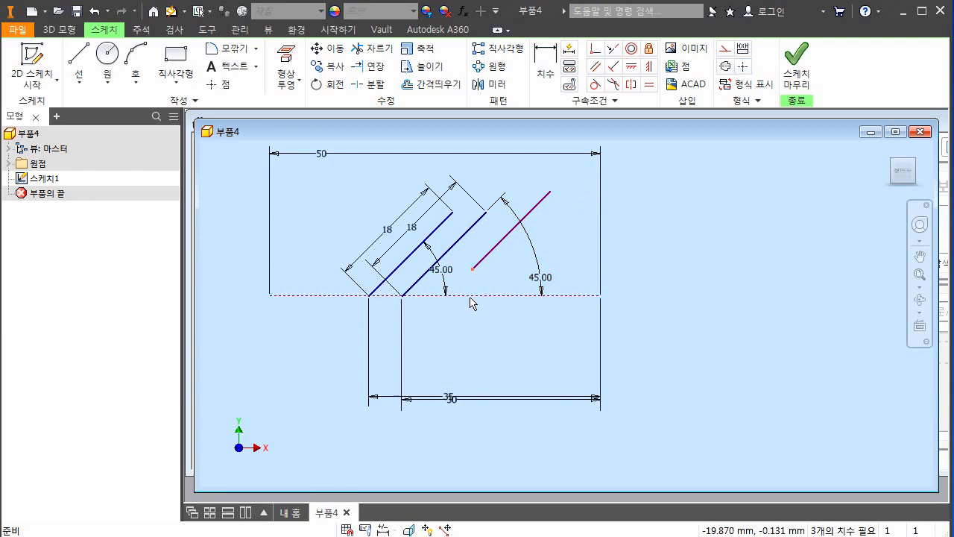
# Step: Make the third slanted line's lower endpoint coincident with the construction line and shift the line slightly toward the second one
pyautogui.click(595, 48)
pyautogui.click(473, 269)
pyautogui.click(469, 295)
pyautogui.press('Escape')
pyautogui.moveTo(550, 219); pyautogui.dragTo(546, 198)
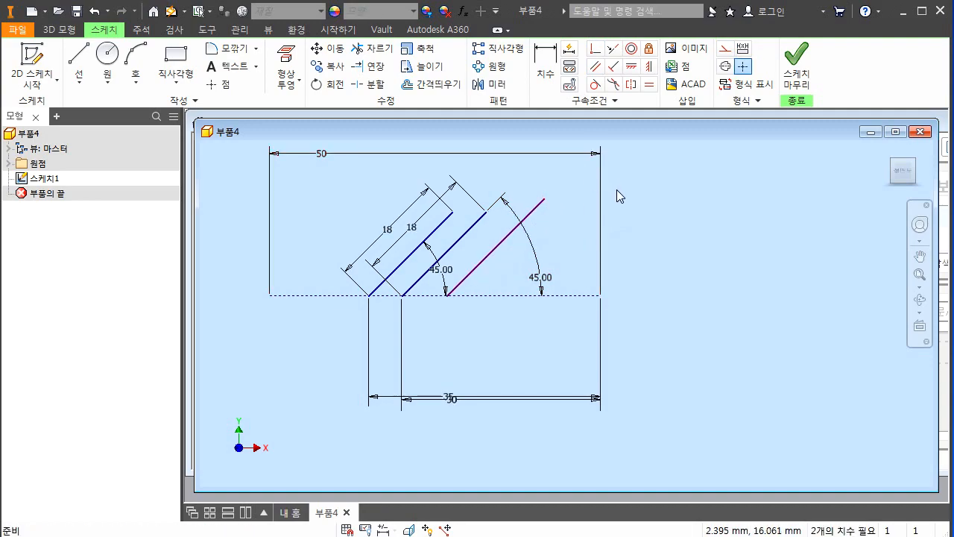
# Step: Apply an equal constraint to the second and third slanted lines and move the third line closer to the second
pyautogui.click(467, 233)
pyautogui.keyDown('ctrl'); pyautogui.click(498, 247); pyautogui.keyUp('ctrl')
pyautogui.click(470, 236)
pyautogui.click(470, 237)
pyautogui.keyDown('ctrl'); pyautogui.click(515, 240); pyautogui.keyUp('ctrl')
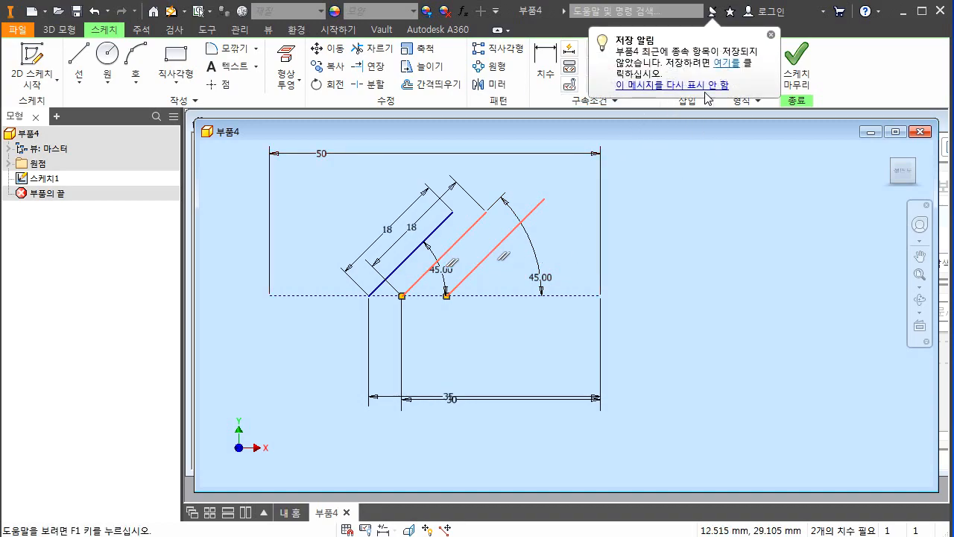
pyautogui.click(771, 35)
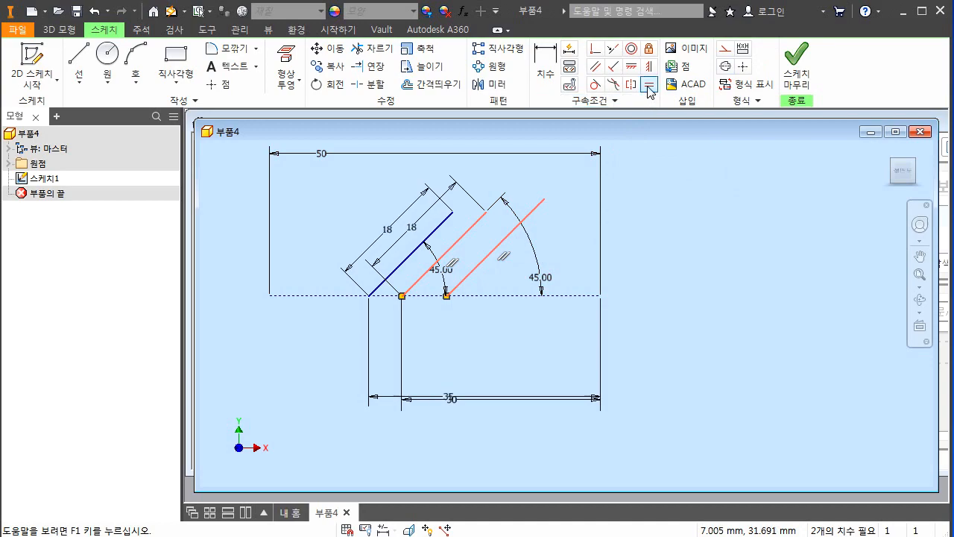
pyautogui.click(650, 89)
pyautogui.moveTo(539, 215); pyautogui.dragTo(561, 195)
pyautogui.moveTo(541, 232); pyautogui.dragTo(498, 237)
# Step: Dimension the horizontal distance from the origin to the third slanted line's lower endpoint and set it to 25 mm
pyautogui.click(540, 88)
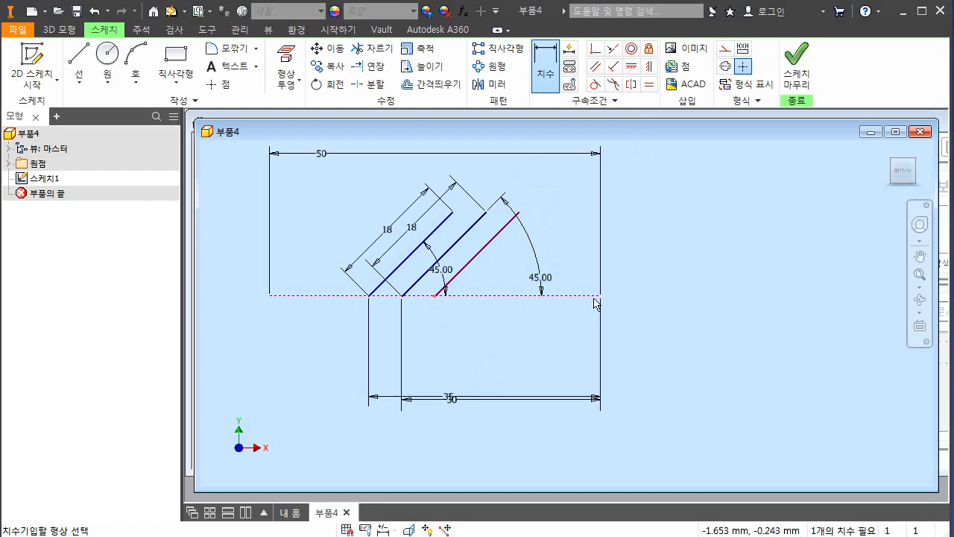
pyautogui.click(601, 309)
pyautogui.click(513, 370)
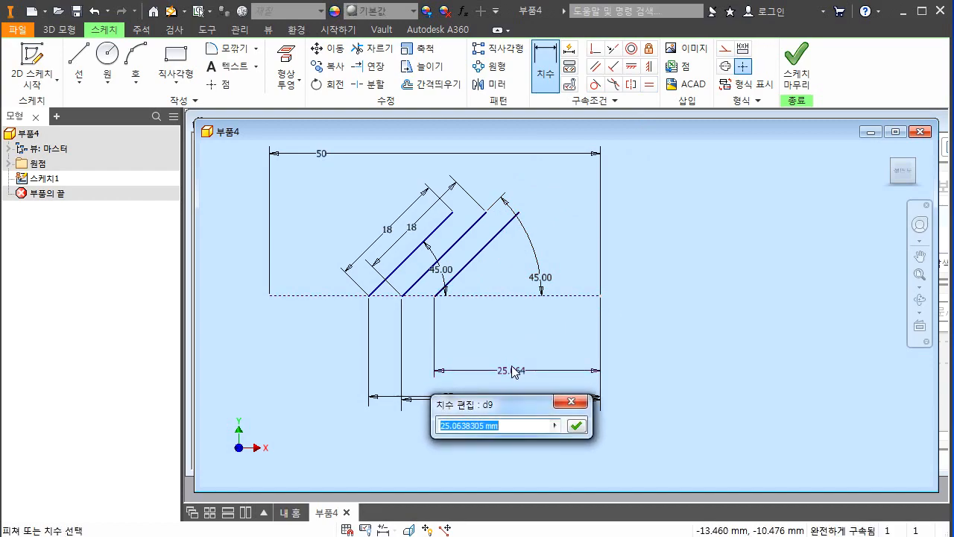
pyautogui.write('25')
pyautogui.press('Return')
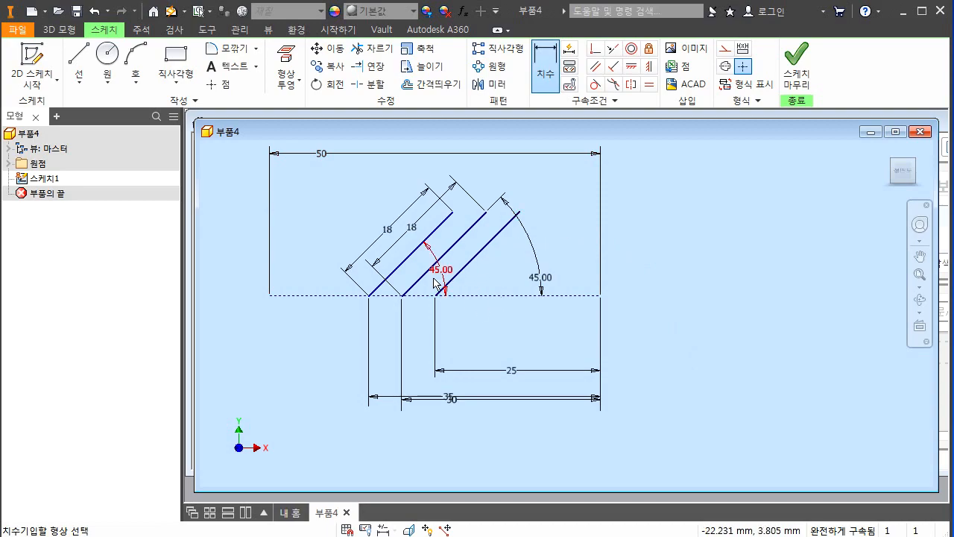
pyautogui.press('Escape')
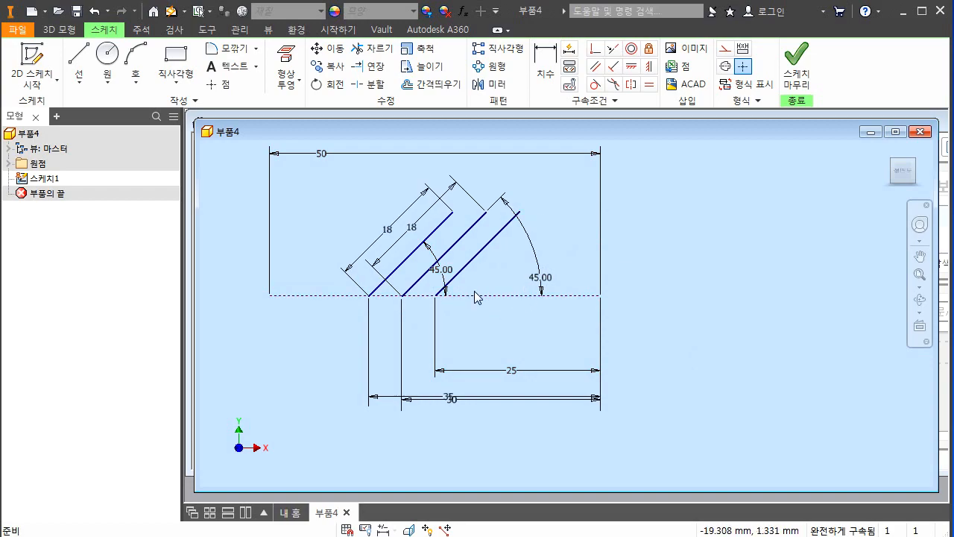
# Step: Sketch a slanted line about 17 mm long beyond the origin, joined at its lower end to a horizontal line about 15 mm long
pyautogui.click(79, 65)
pyautogui.click(708, 224)
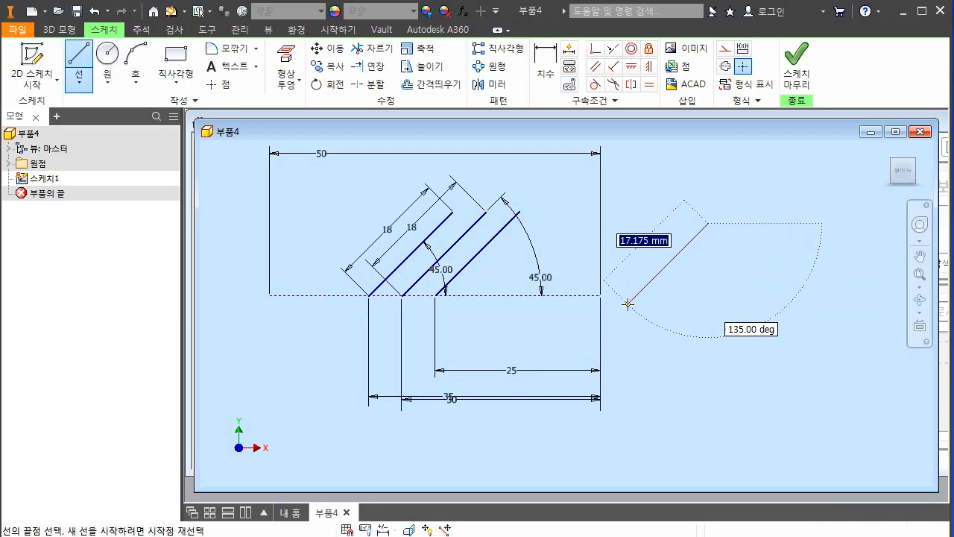
pyautogui.click(628, 303)
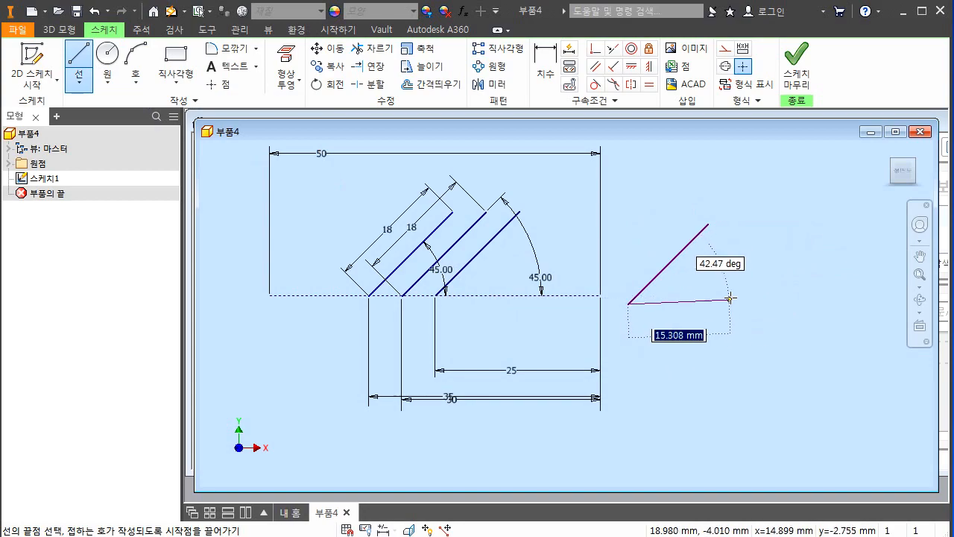
pyautogui.click(731, 303)
pyautogui.press('Escape')
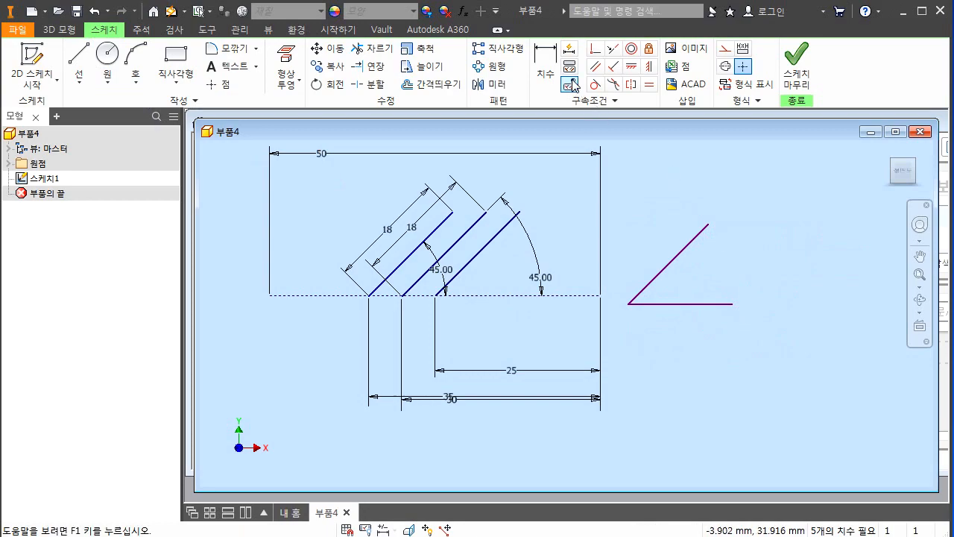
# Step: Add an angle dimension between the new slanted line and its connected horizontal line and set it to 50 degrees
pyautogui.click(683, 305)
pyautogui.click(665, 269)
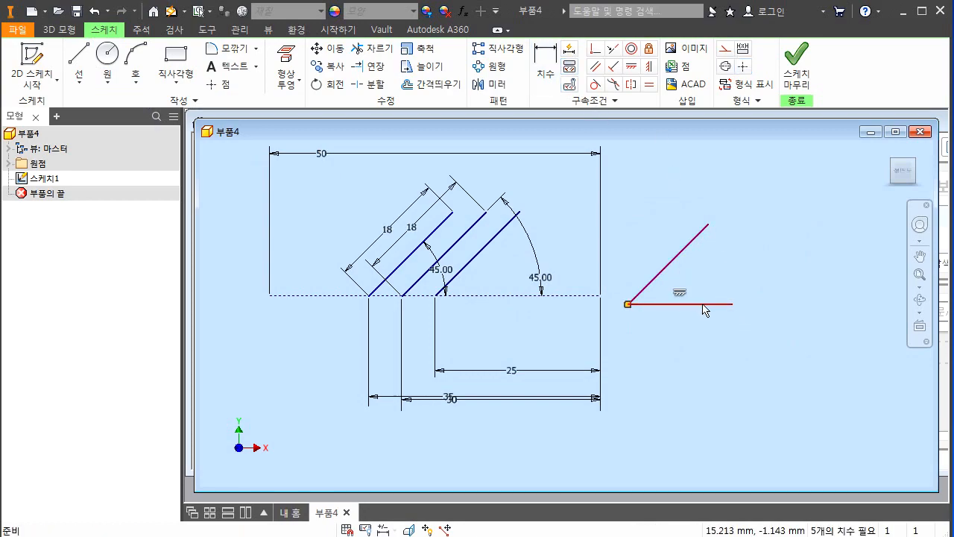
pyautogui.click(545, 70)
pyautogui.click(676, 257)
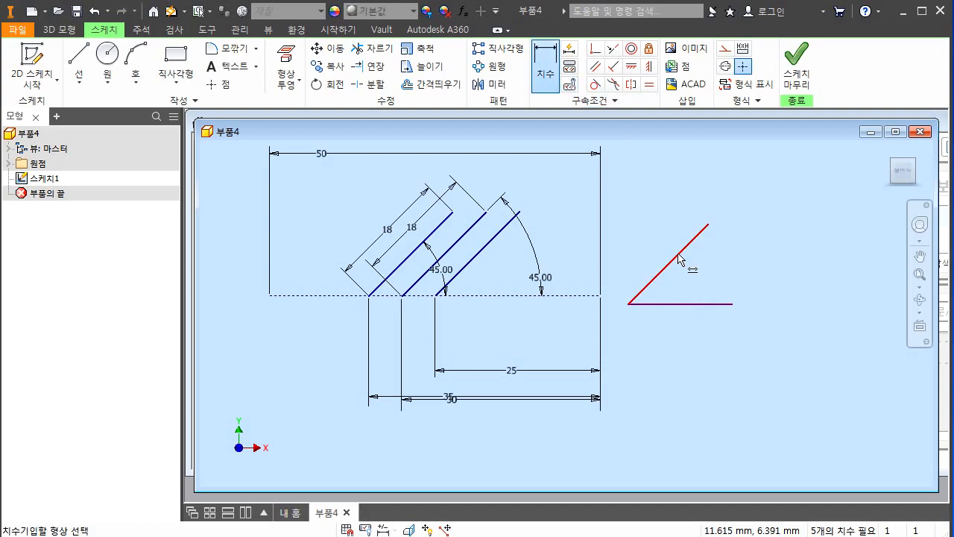
pyautogui.click(721, 304)
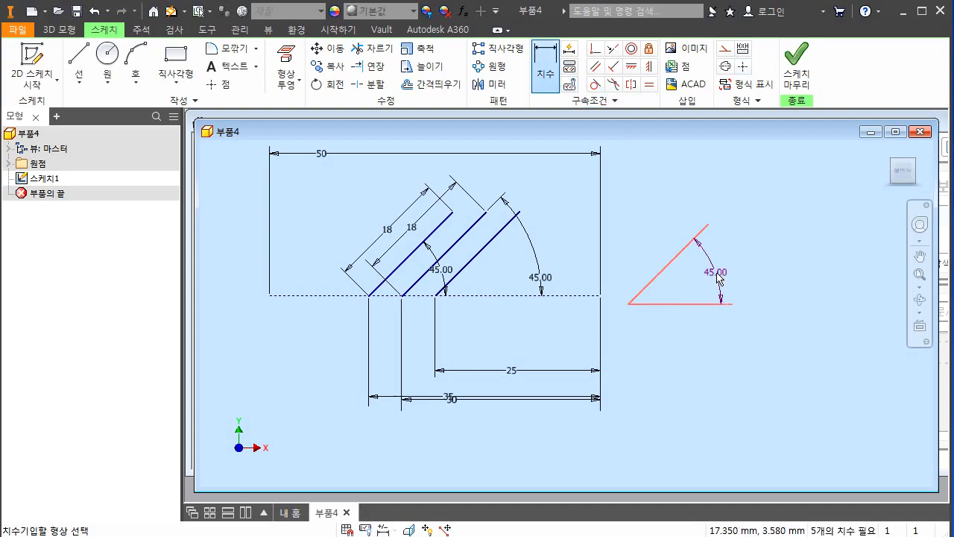
pyautogui.click(719, 282)
pyautogui.write('50')
pyautogui.press('Return')
pyautogui.press('Escape')
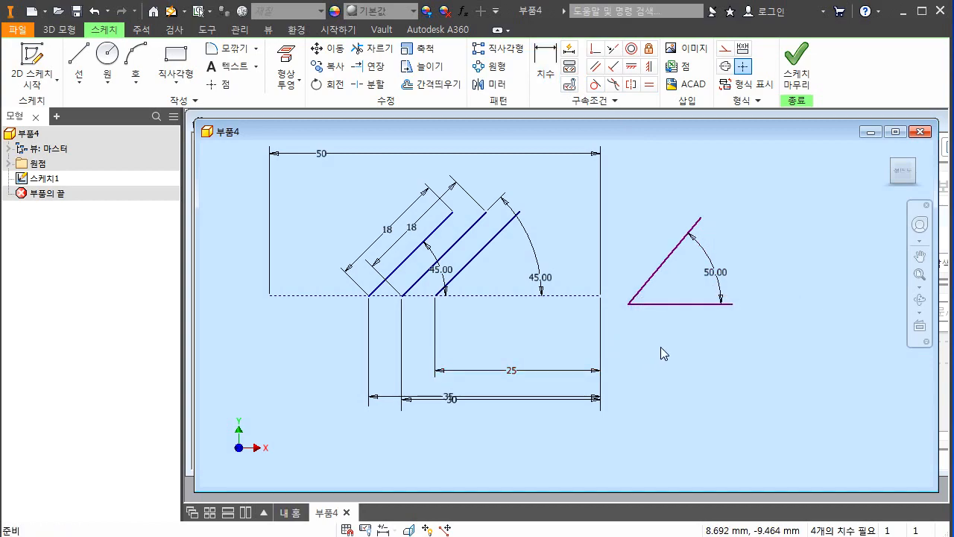
# Step: Try to apply a horizontal constraint to the base line of the 50-degree angle
pyautogui.click(689, 305)
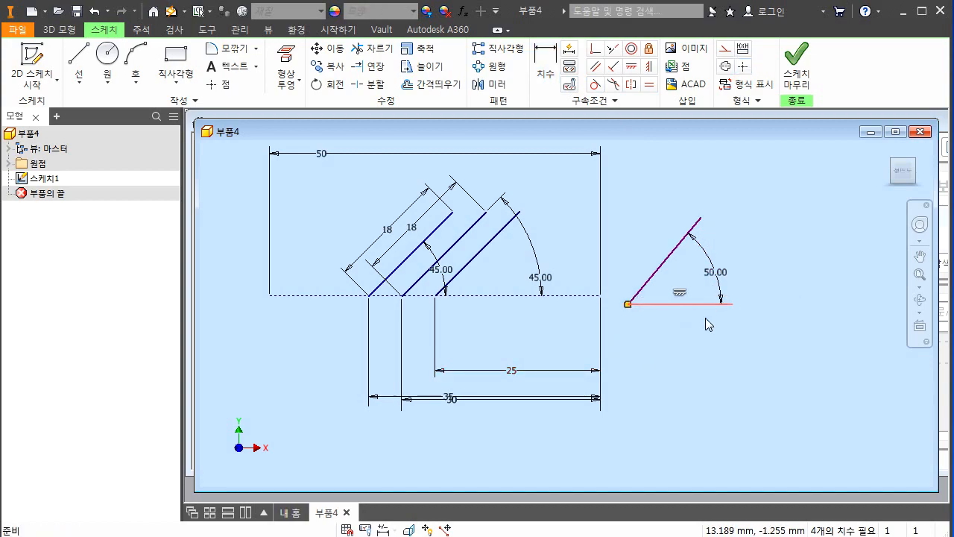
pyautogui.click(640, 74)
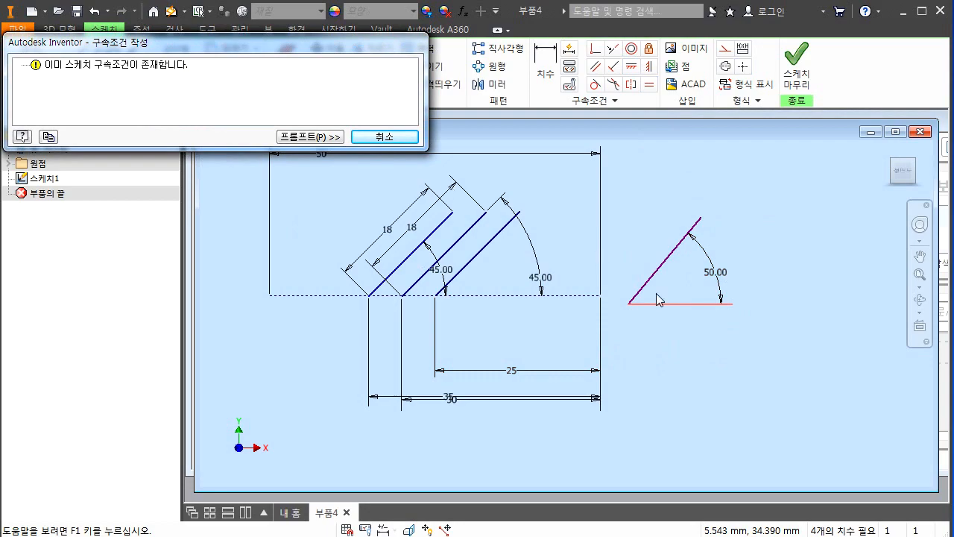
pyautogui.press('Escape')
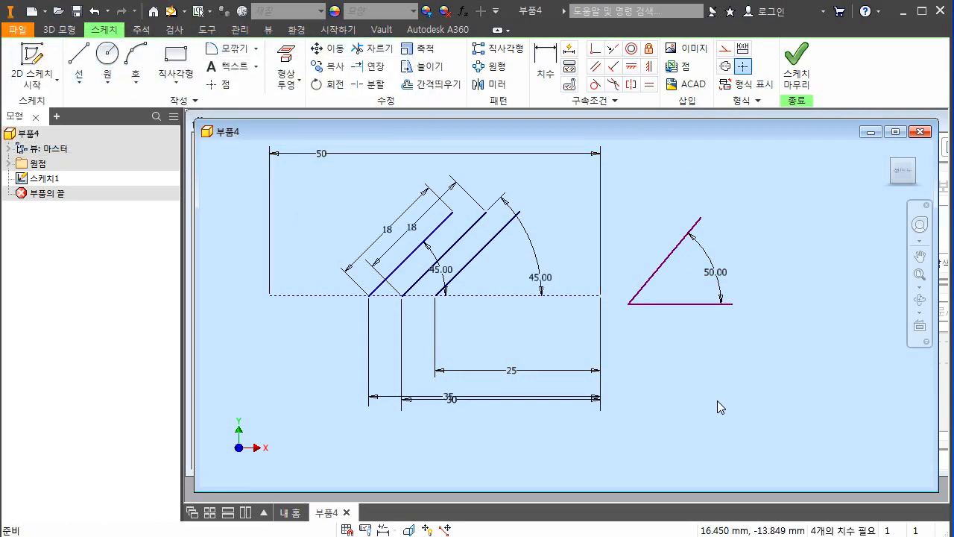
# Step: Sketch a separate horizontal line about 17 mm long below the 50-degree angle, using the automatically inferred horizontal constraint
pyautogui.press('l')
pyautogui.click(664, 357)
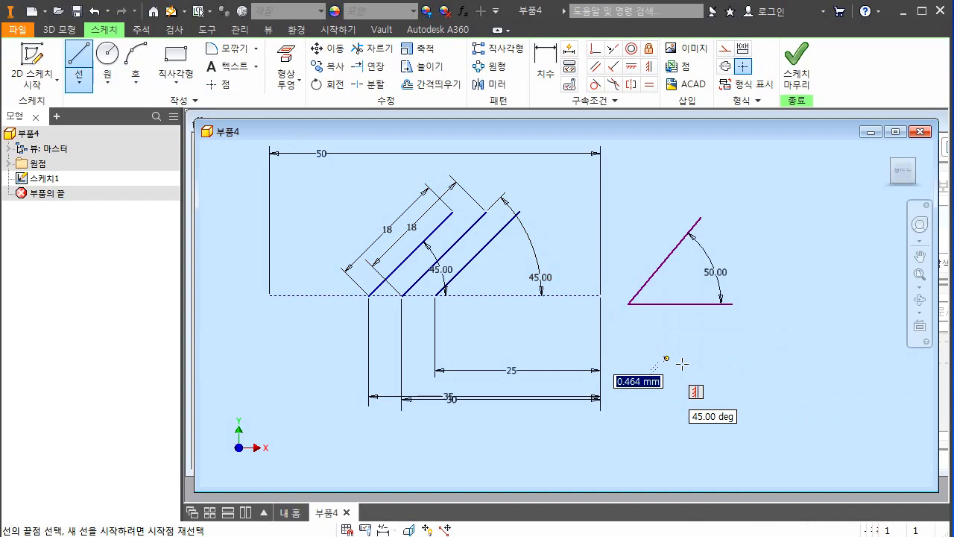
pyautogui.click(768, 356)
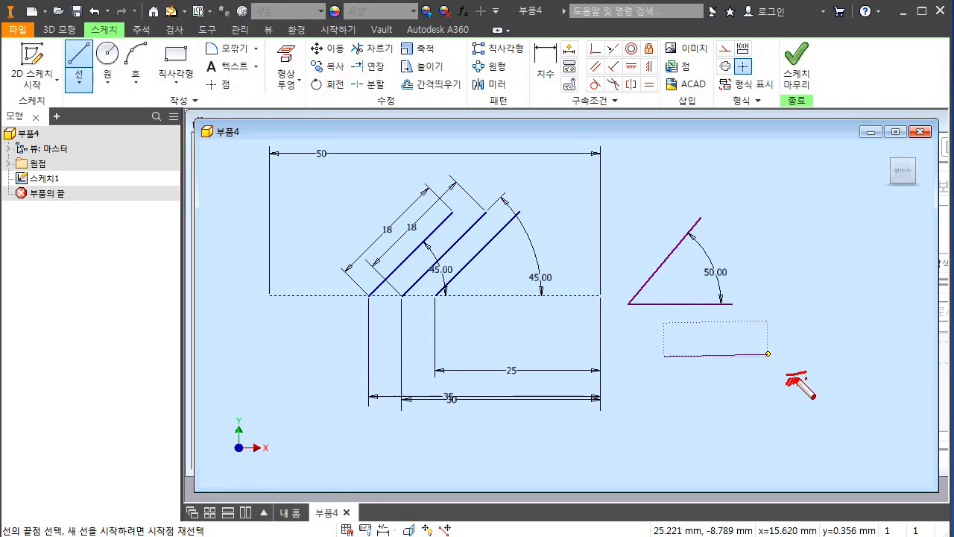
pyautogui.moveTo(781, 367)
pyautogui.mouseDown()
pyautogui.moveTo(815, 396)
pyautogui.moveTo(780, 366)
pyautogui.mouseUp()
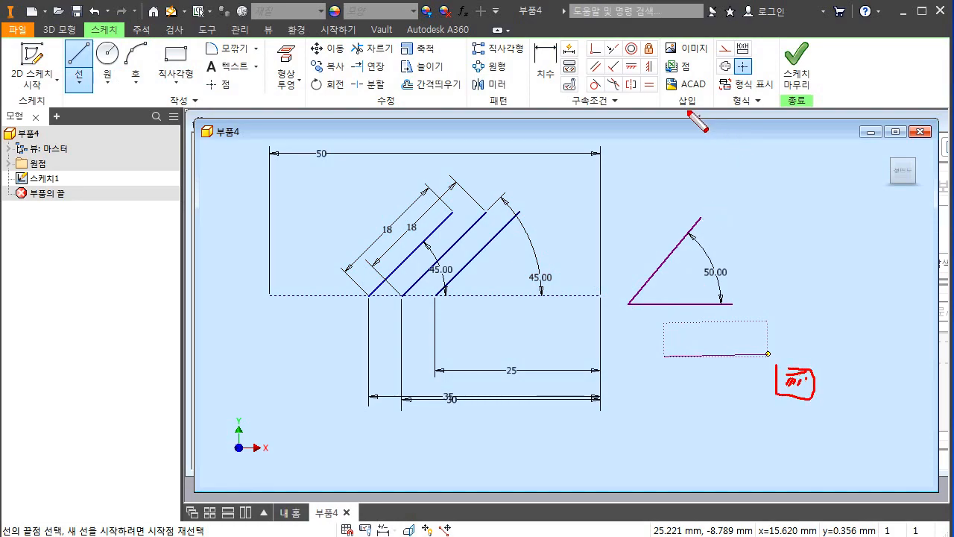
pyautogui.moveTo(636, 58)
pyautogui.mouseDown()
pyautogui.moveTo(622, 72)
pyautogui.moveTo(630, 65)
pyautogui.mouseUp()
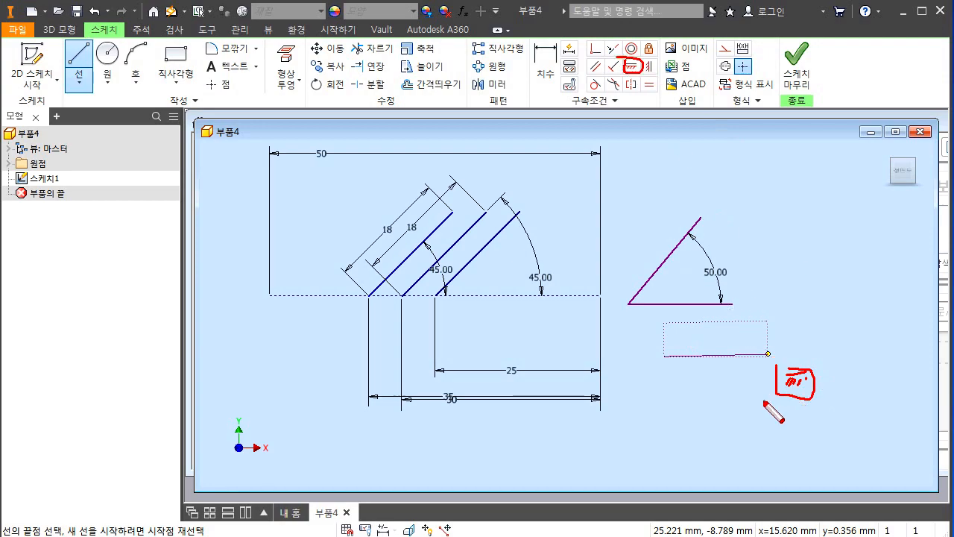
pyautogui.press('Escape')
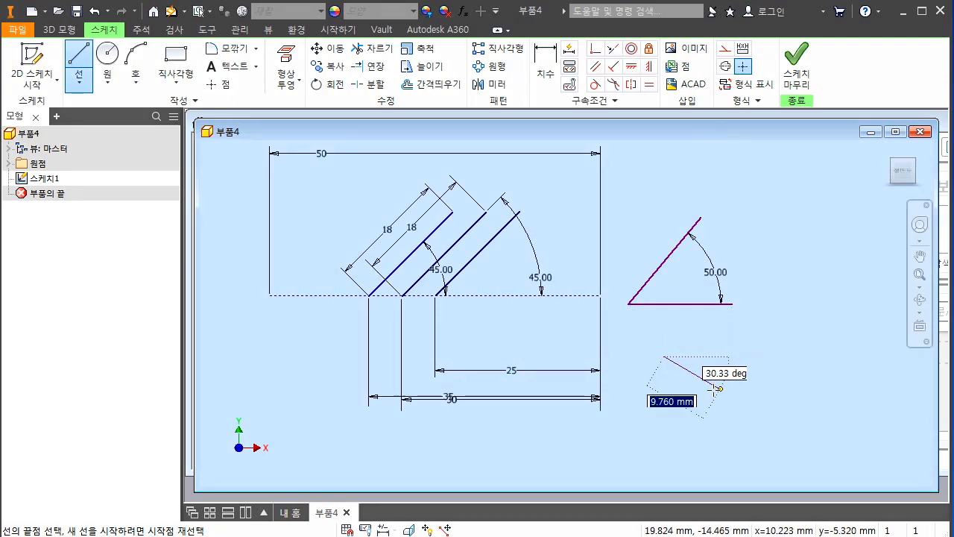
pyautogui.click(779, 356)
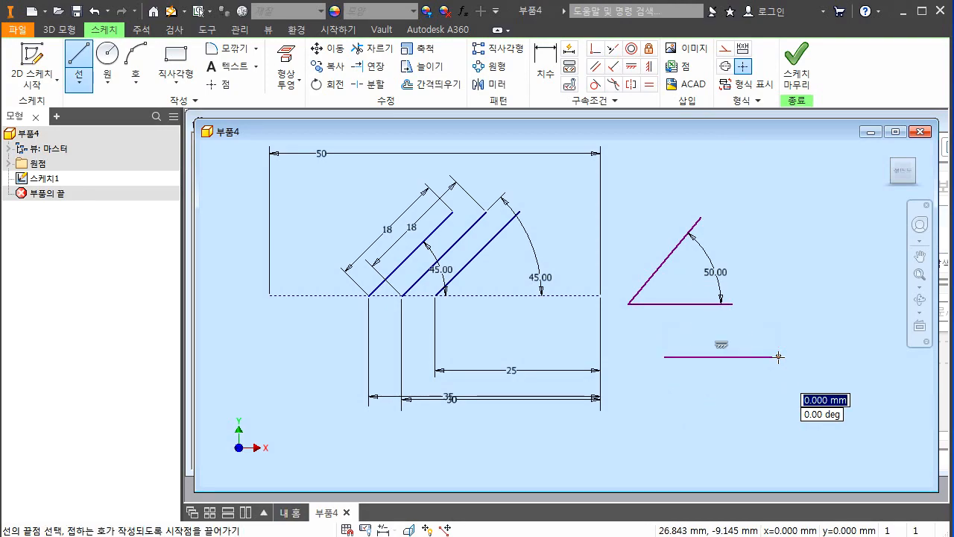
pyautogui.hotkey('ctrl', '2')
pyautogui.moveTo(709, 339)
pyautogui.mouseDown()
pyautogui.moveTo(712, 352)
pyautogui.moveTo(714, 336)
pyautogui.mouseUp()
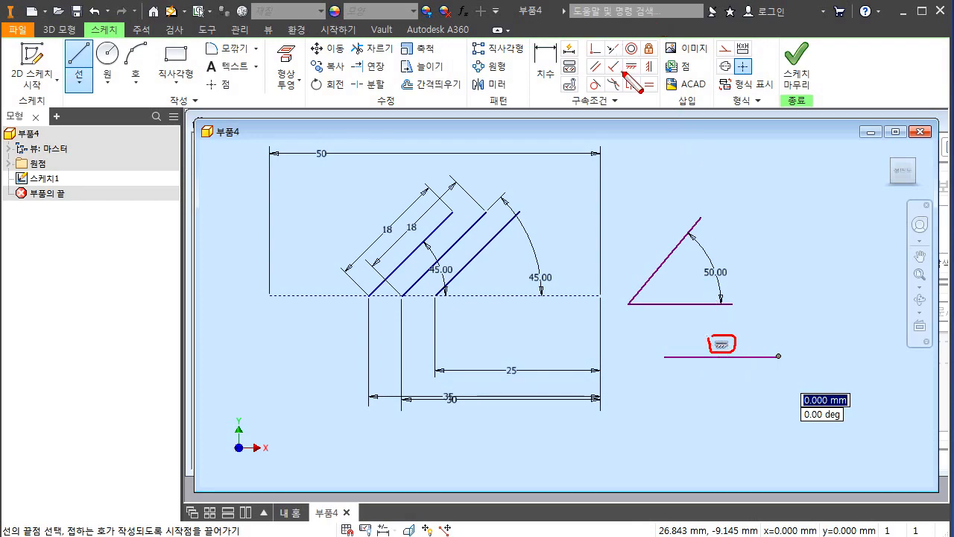
pyautogui.moveTo(664, 357); pyautogui.dragTo(798, 356)
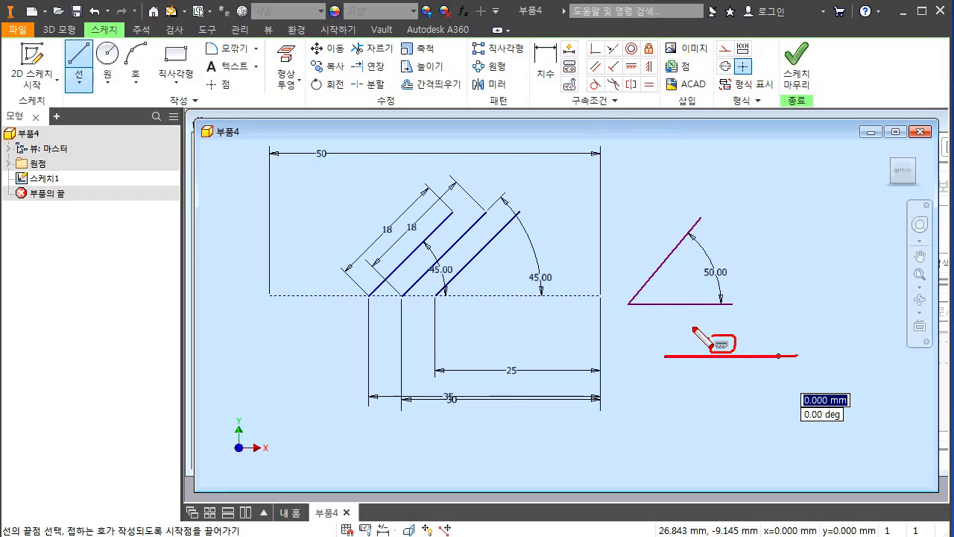
pyautogui.moveTo(628, 69)
pyautogui.mouseDown()
pyautogui.moveTo(638, 74)
pyautogui.moveTo(634, 58)
pyautogui.moveTo(632, 78)
pyautogui.mouseUp()
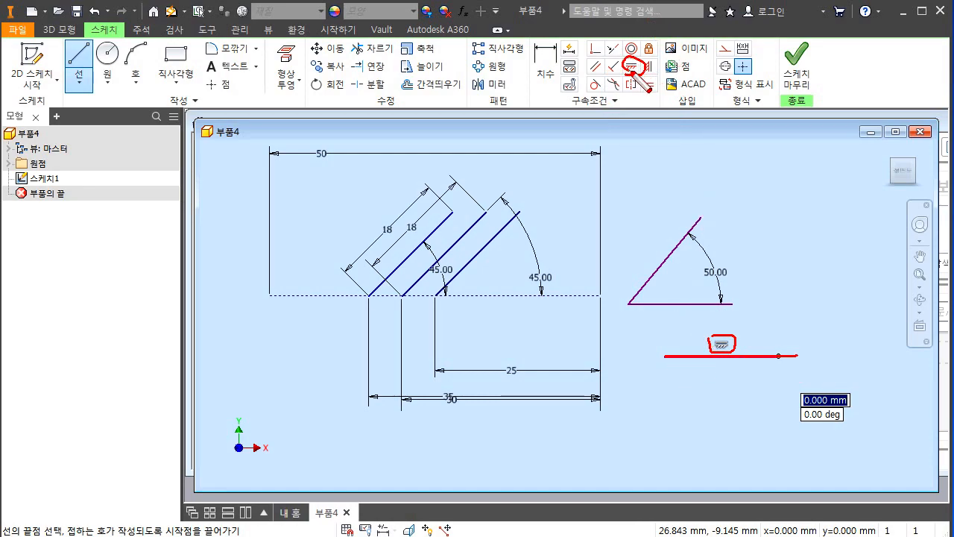
pyautogui.moveTo(745, 329)
pyautogui.mouseDown()
pyautogui.moveTo(747, 352)
pyautogui.moveTo(751, 345)
pyautogui.mouseUp()
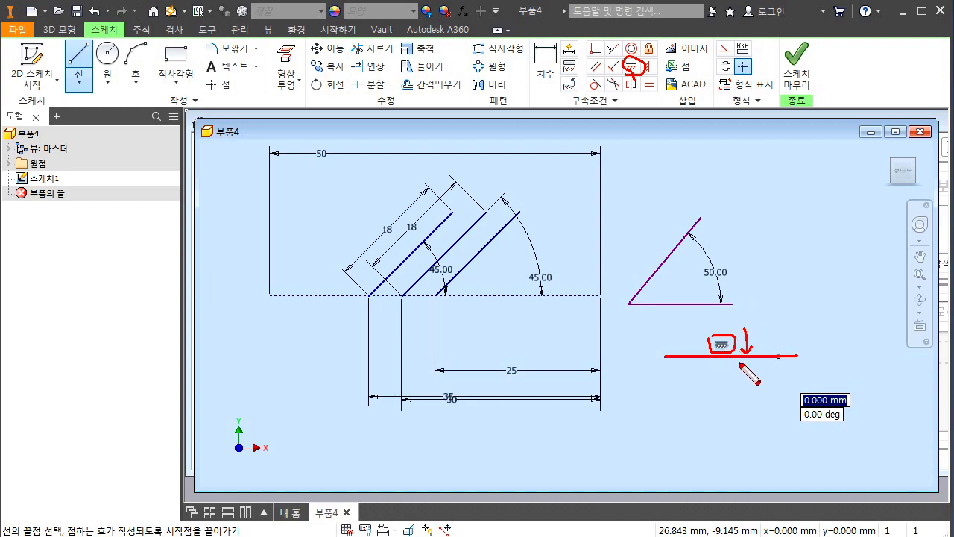
pyautogui.press('Escape')
pyautogui.press('Escape')
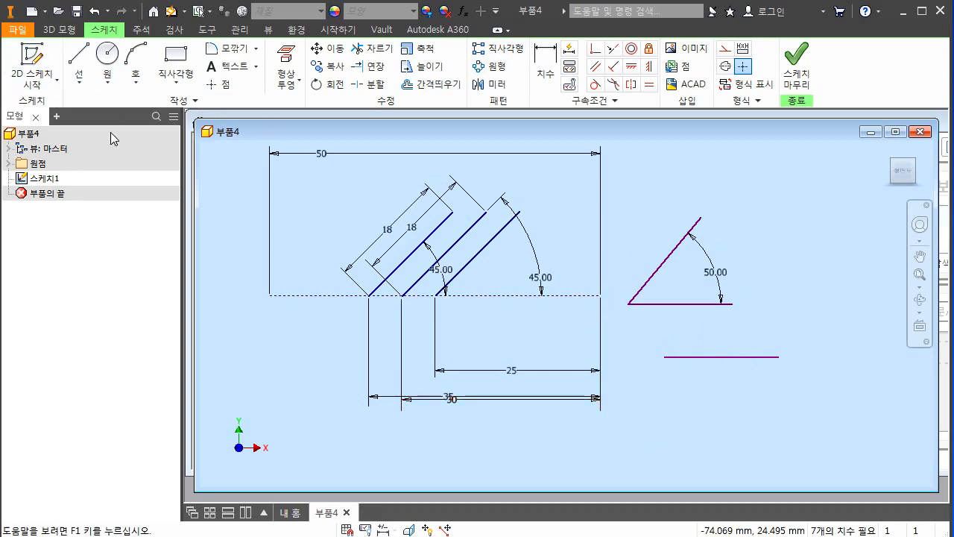
# Step: Sketch a short horizontal line below the existing separate horizontal line, plus a slanted line rising from its midpoint
pyautogui.click(79, 61)
pyautogui.click(664, 440)
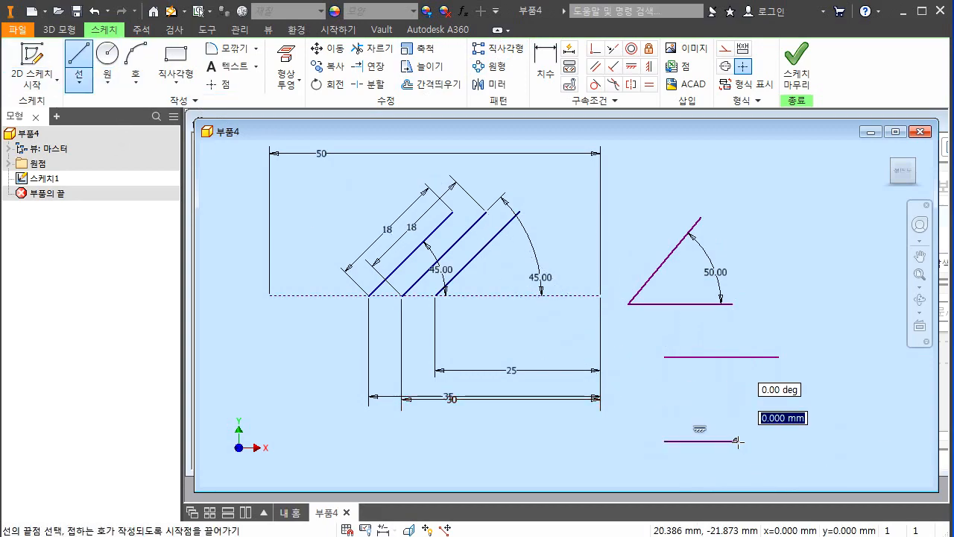
pyautogui.doubleClick(748, 439)
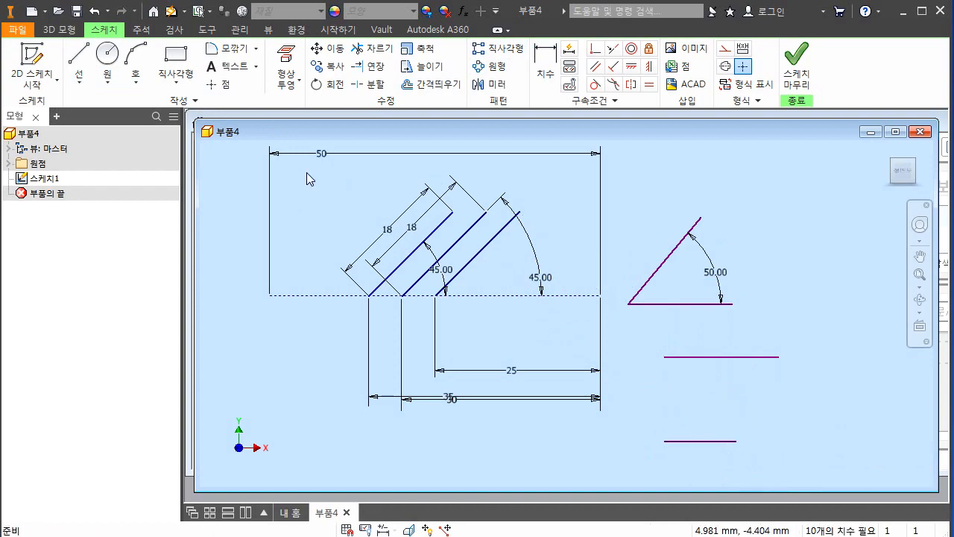
pyautogui.click(79, 59)
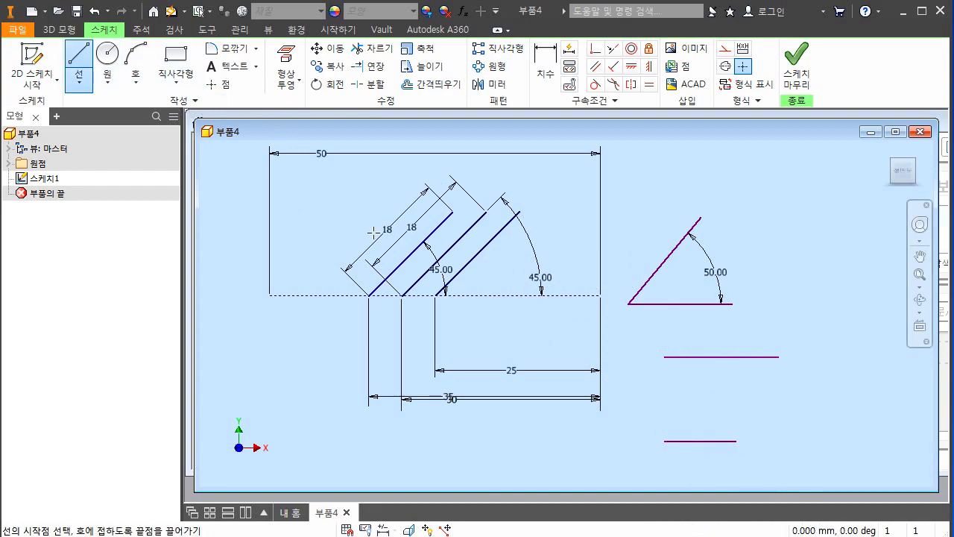
pyautogui.click(701, 441)
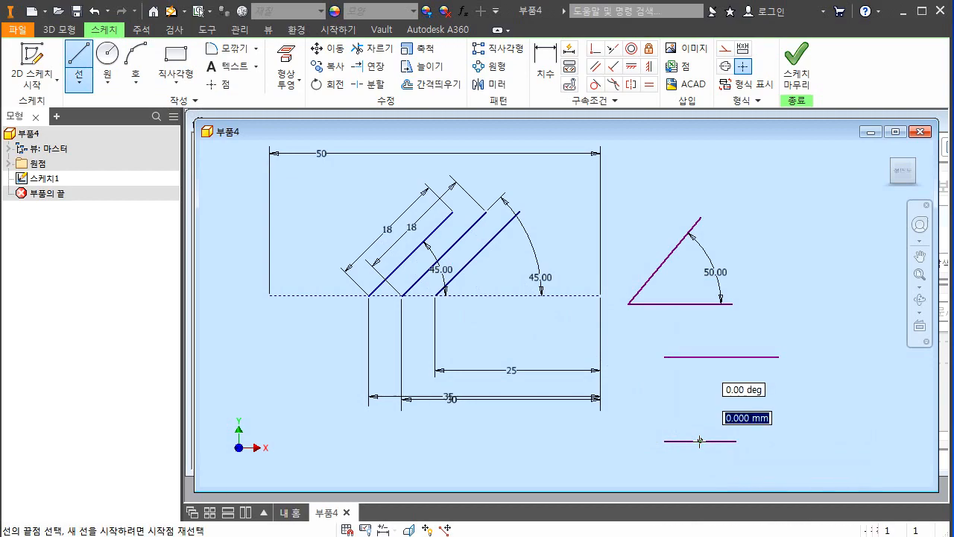
pyautogui.click(715, 395)
pyautogui.press('Escape')
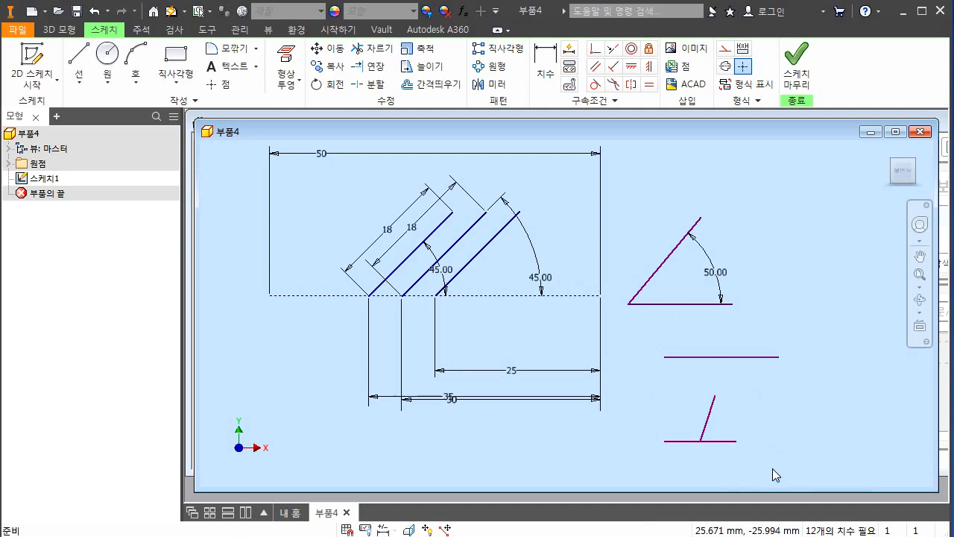
# Step: Add an angle dimension between the new slanted line and its horizontal base and set it to 90 degrees
pyautogui.press('d')
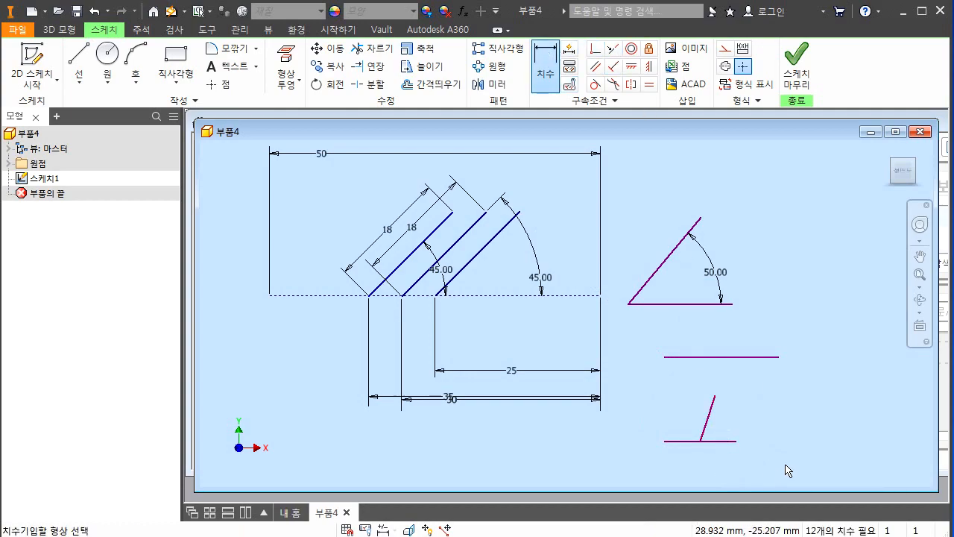
pyautogui.click(730, 442)
pyautogui.click(712, 422)
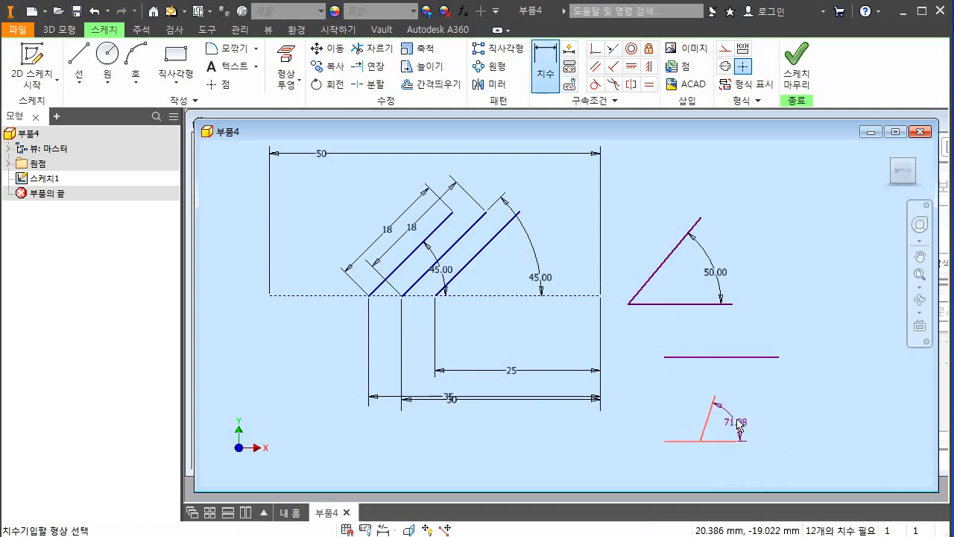
pyautogui.click(737, 431)
pyautogui.write('9')
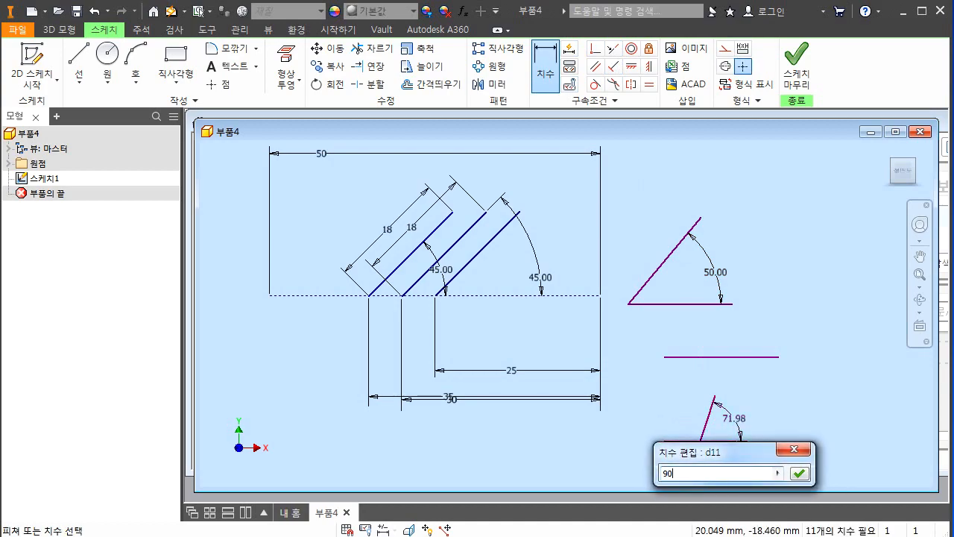
pyautogui.write('0')
pyautogui.press('Return')
pyautogui.press('Escape')
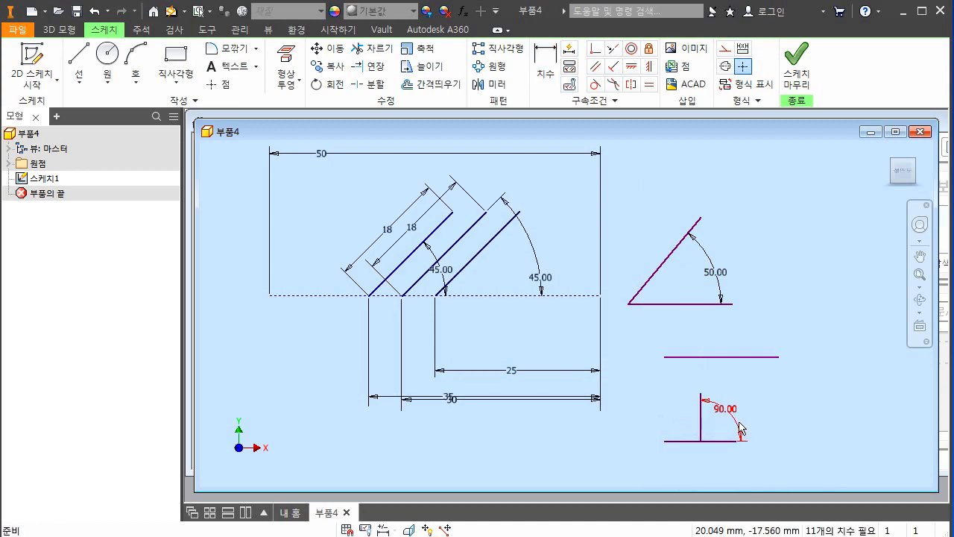
# Step: Sketch a horizontal line about 11 mm long beside the 90-degree figure with a vertical line from its midpoint, and shift the vertical line slightly right
pyautogui.click(78, 61)
pyautogui.click(780, 430)
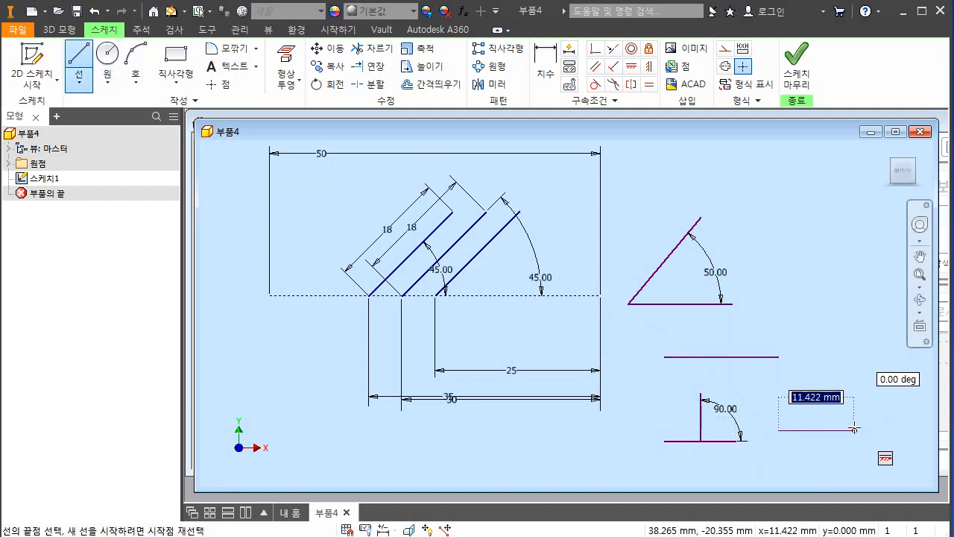
pyautogui.click(854, 429)
pyautogui.press('Escape')
pyautogui.click(76, 61)
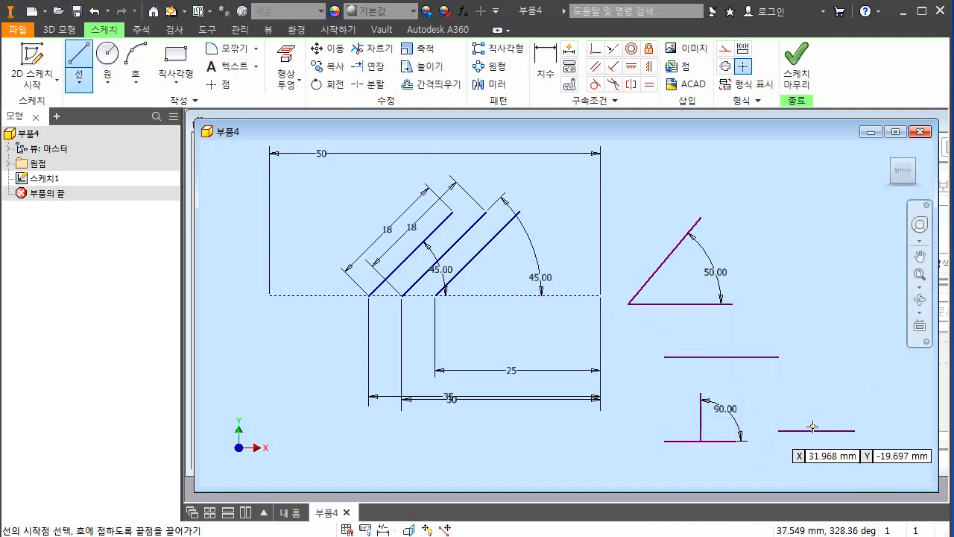
pyautogui.click(817, 430)
pyautogui.click(818, 379)
pyautogui.press('Escape')
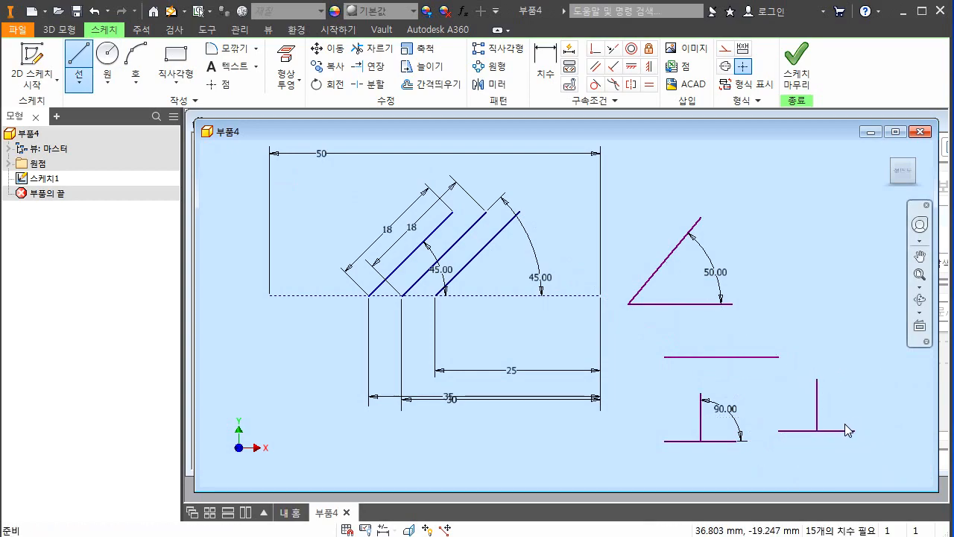
pyautogui.moveTo(817, 380); pyautogui.dragTo(826, 381)
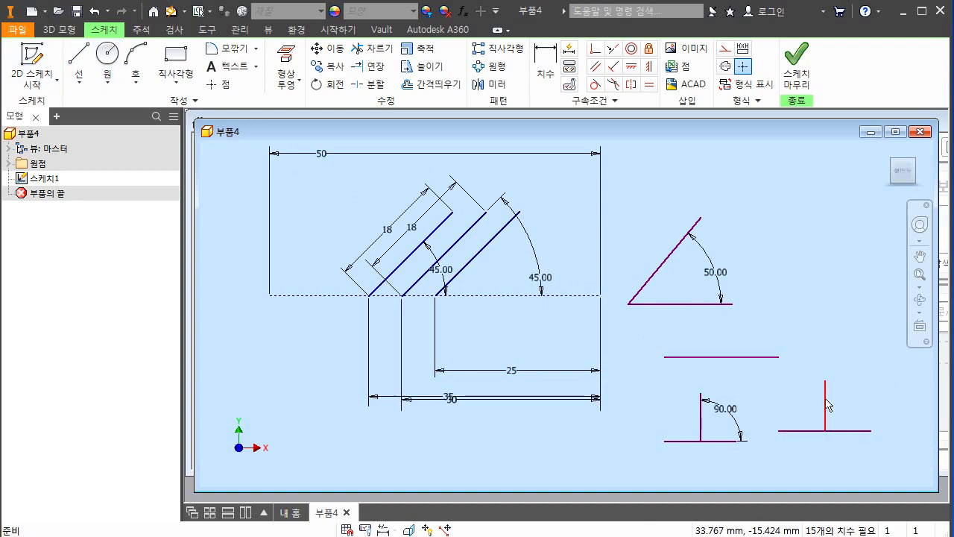
# Step: Sketch a horizontal line below the 25 mm and 30 mm dimensions, plus a vertical line rising from its midpoint
pyautogui.click(78, 58)
pyautogui.click(512, 466)
pyautogui.click(585, 466)
pyautogui.press('Escape')
pyautogui.press('l')
pyautogui.click(548, 466)
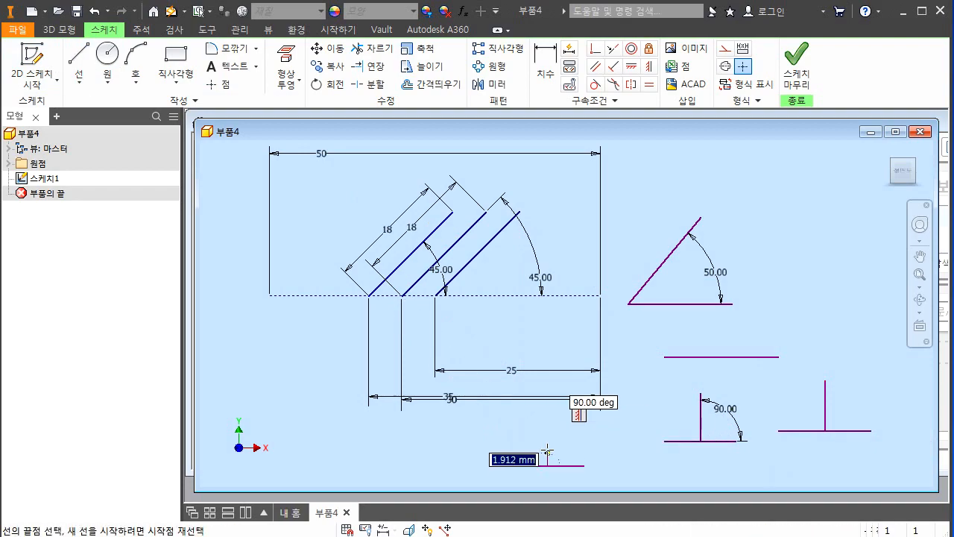
pyautogui.click(548, 425)
pyautogui.press('Escape')
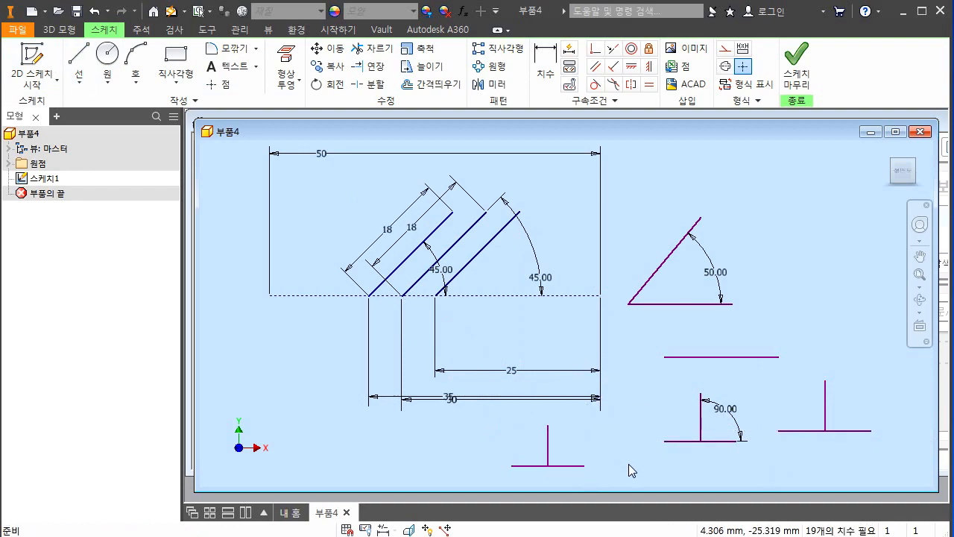
# Step: Replace that vertical line with a slanted line from the base's midpoint and apply a vertical constraint to it
pyautogui.click(548, 438)
pyautogui.press('Delete')
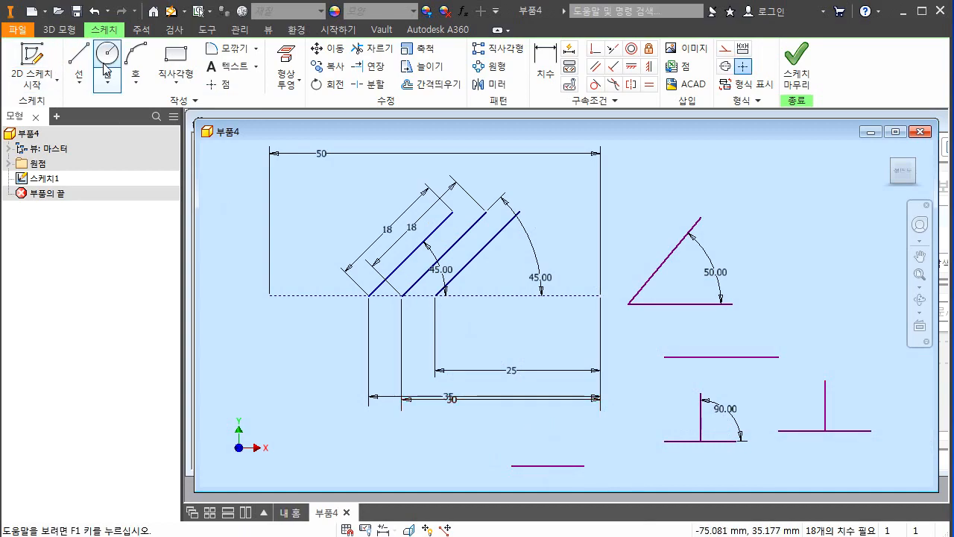
pyautogui.click(79, 58)
pyautogui.click(548, 466)
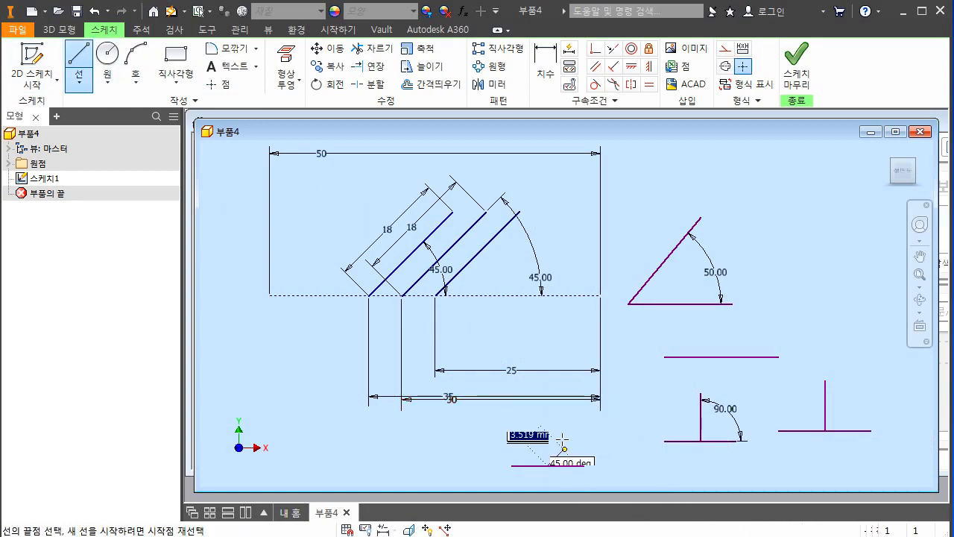
pyautogui.click(568, 431)
pyautogui.press('Escape')
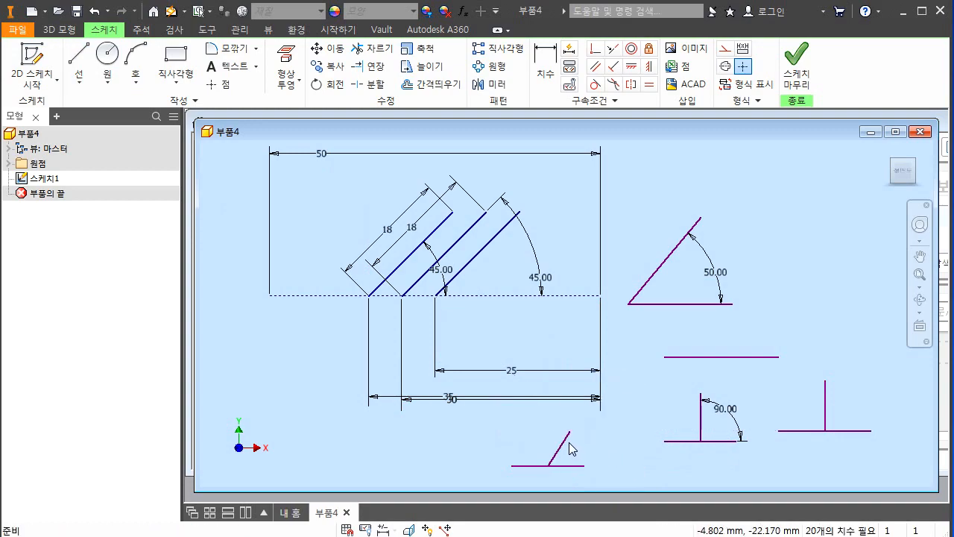
pyautogui.click(567, 442)
pyautogui.click(649, 66)
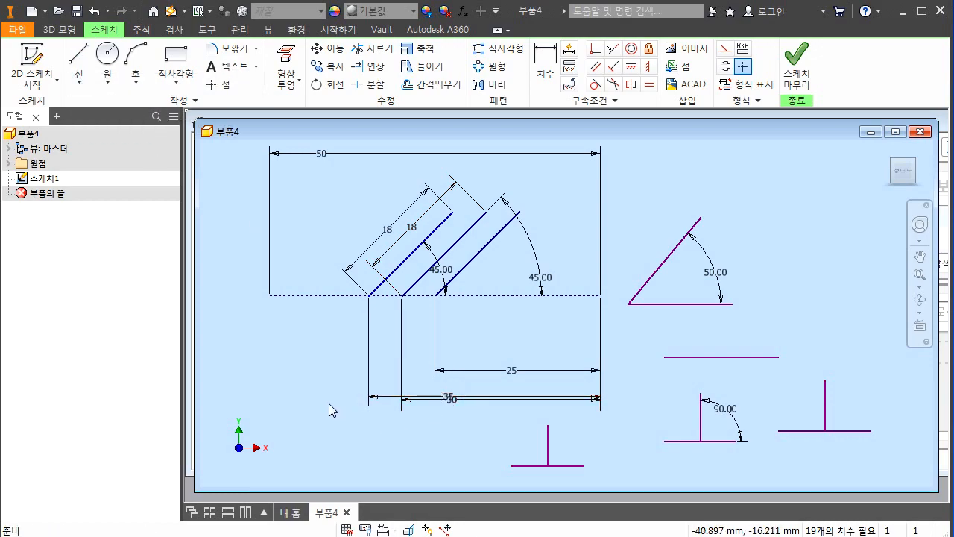
# Step: Sketch a connected chain of three slanted lines, a small arc and a short end line in the empty area left of the dimensioned lines
pyautogui.press('l')
pyautogui.click(242, 405)
pyautogui.click(299, 338)
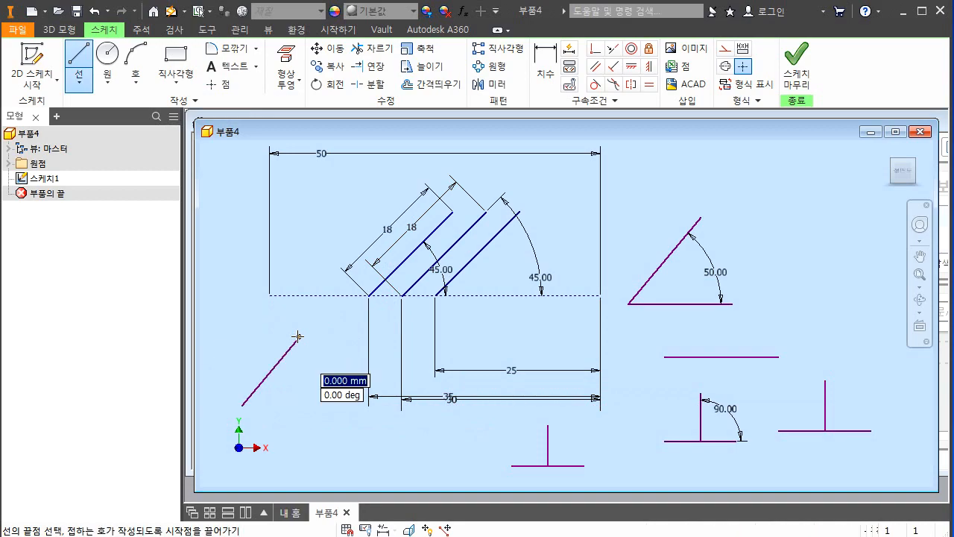
pyautogui.click(319, 401)
pyautogui.moveTo(354, 440); pyautogui.dragTo(372, 446)
pyautogui.click(389, 451)
pyautogui.press('Escape')
pyautogui.press('Escape')
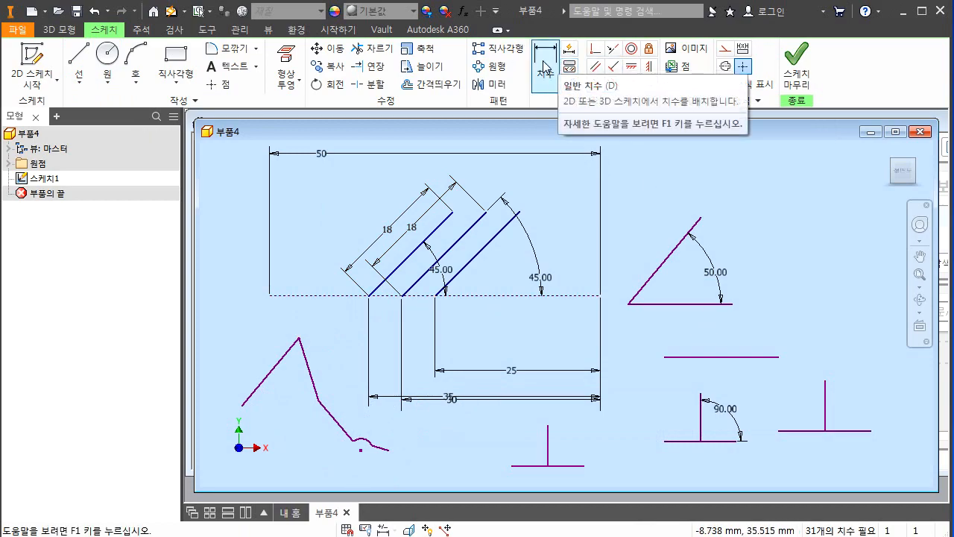
pyautogui.press('d')
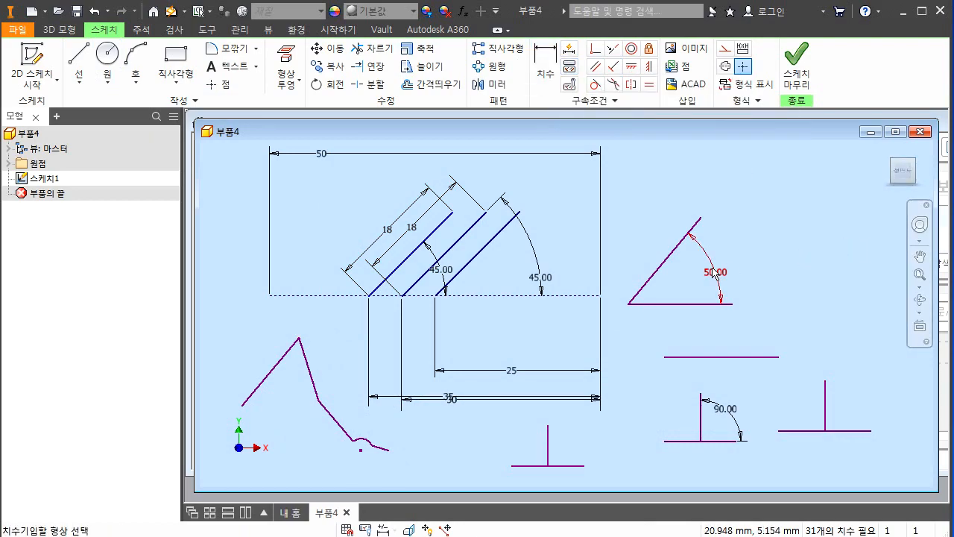
pyautogui.click(640, 240)
pyautogui.press('Escape')
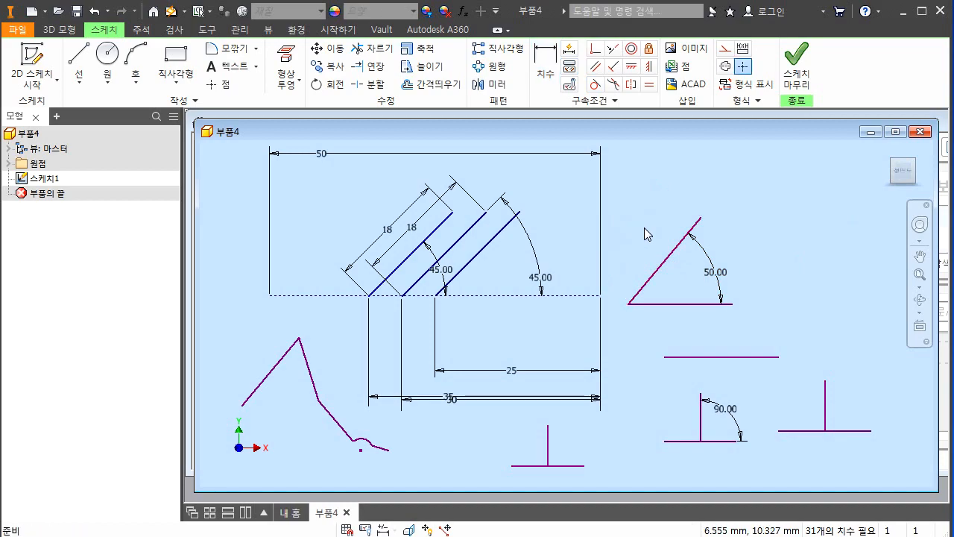